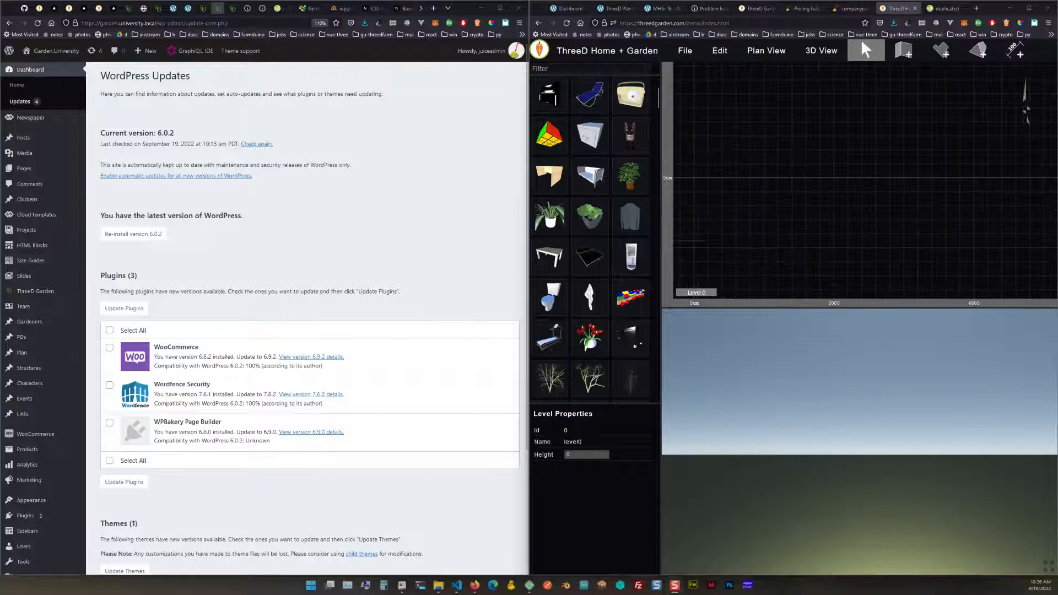
Open the WordPress admin dashboard's home page.
{"action": "scroll", "coordinate": [774, 227], "scroll_direction": "down", "scroll_amount": 6}
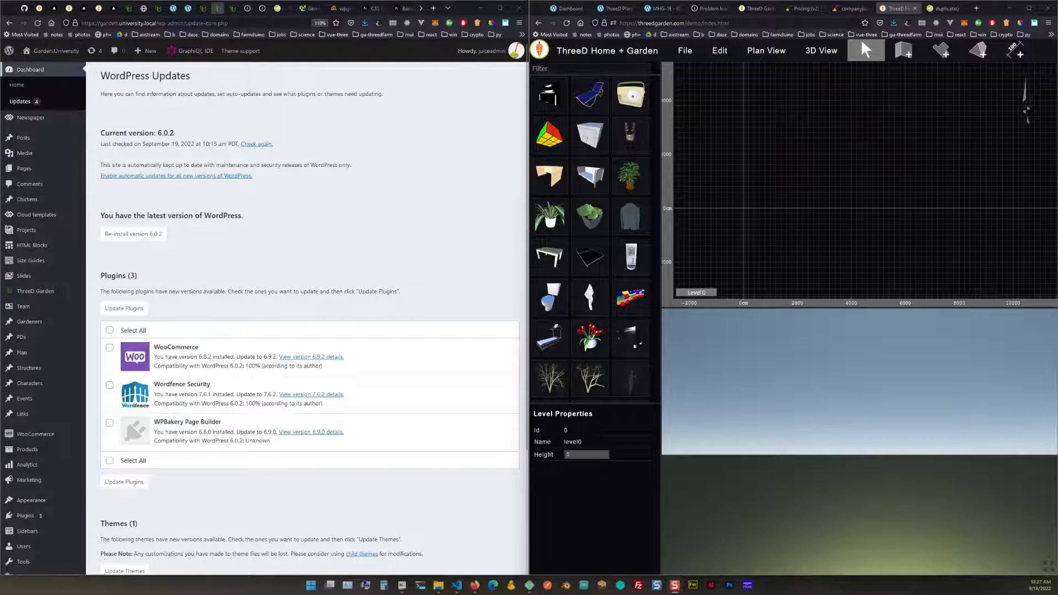
{"action": "left_click", "coordinate": [30, 69]}
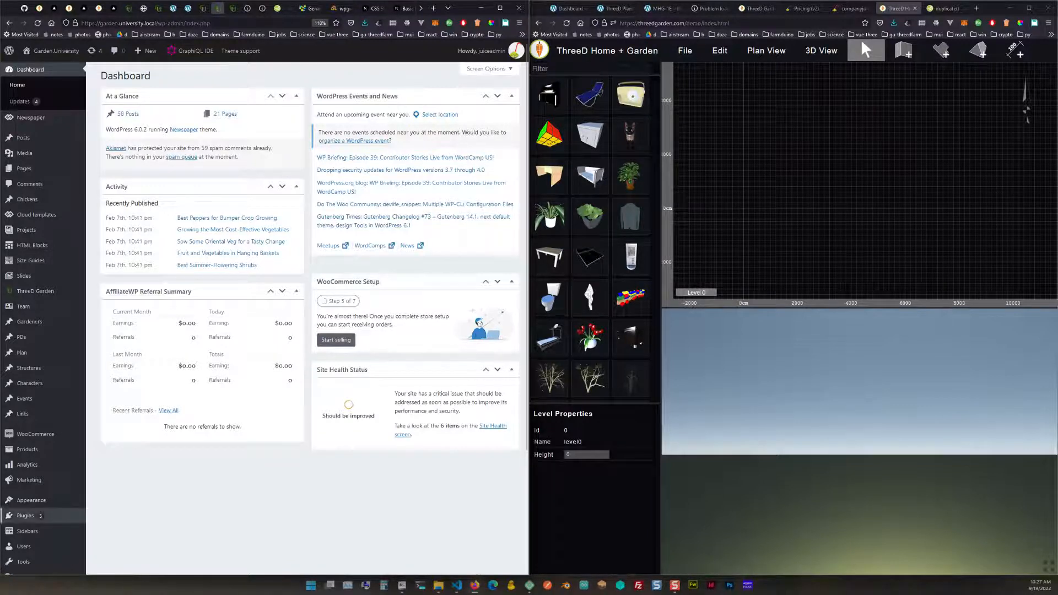
Look through the admin navigation entries, including the WPShapere, Slider Revolution, Affiliates and ThreeD Garden submenus.
{"action": "scroll", "coordinate": [33, 523], "scroll_direction": "down", "scroll_amount": 3}
{"action": "mouse_move", "coordinate": [33, 479]}
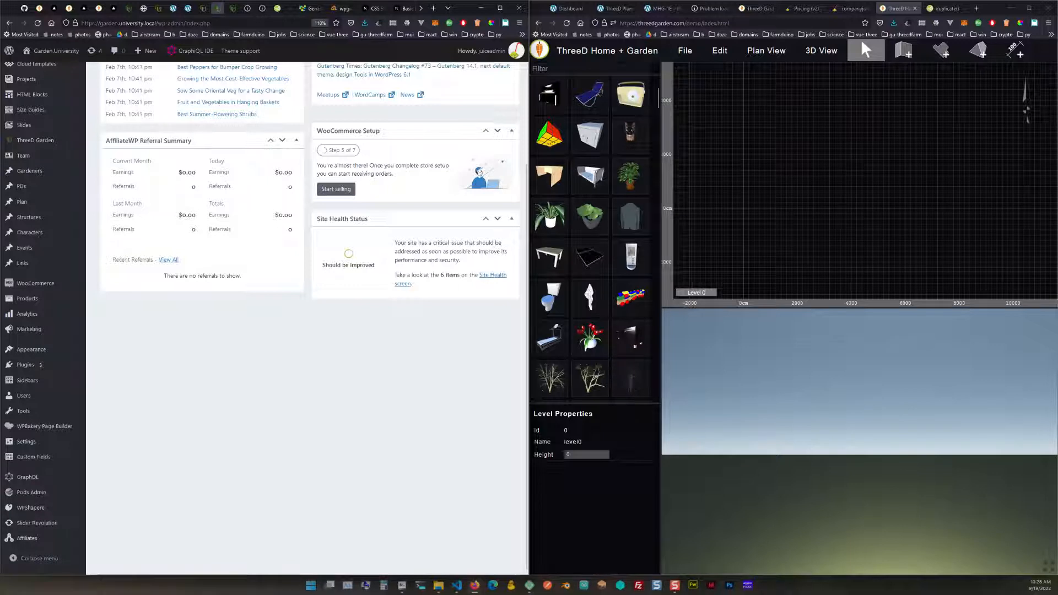
{"action": "mouse_move", "coordinate": [33, 508]}
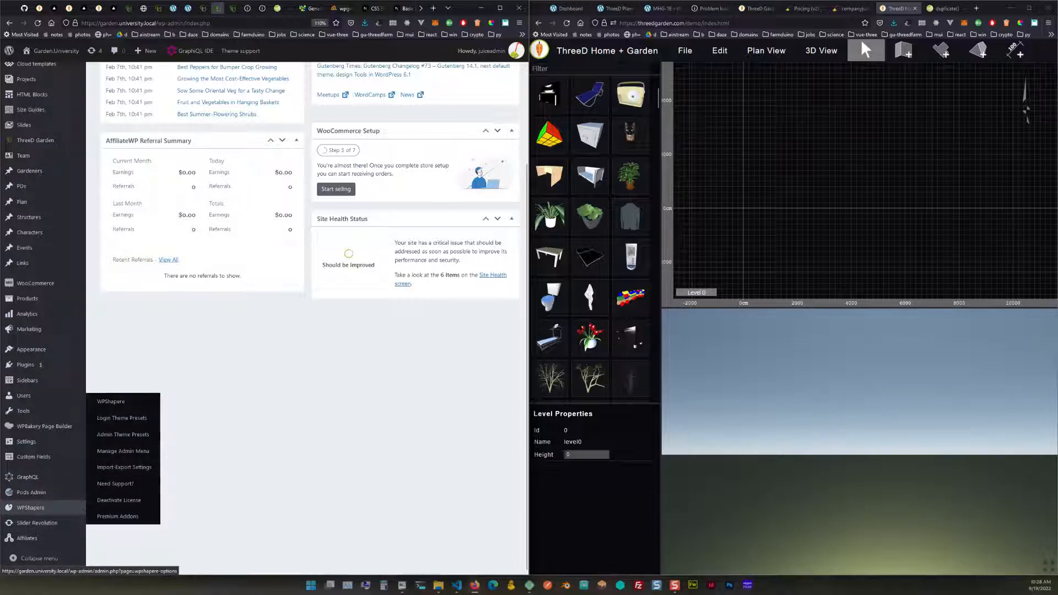
{"action": "scroll", "coordinate": [33, 330], "scroll_direction": "up", "scroll_amount": 3}
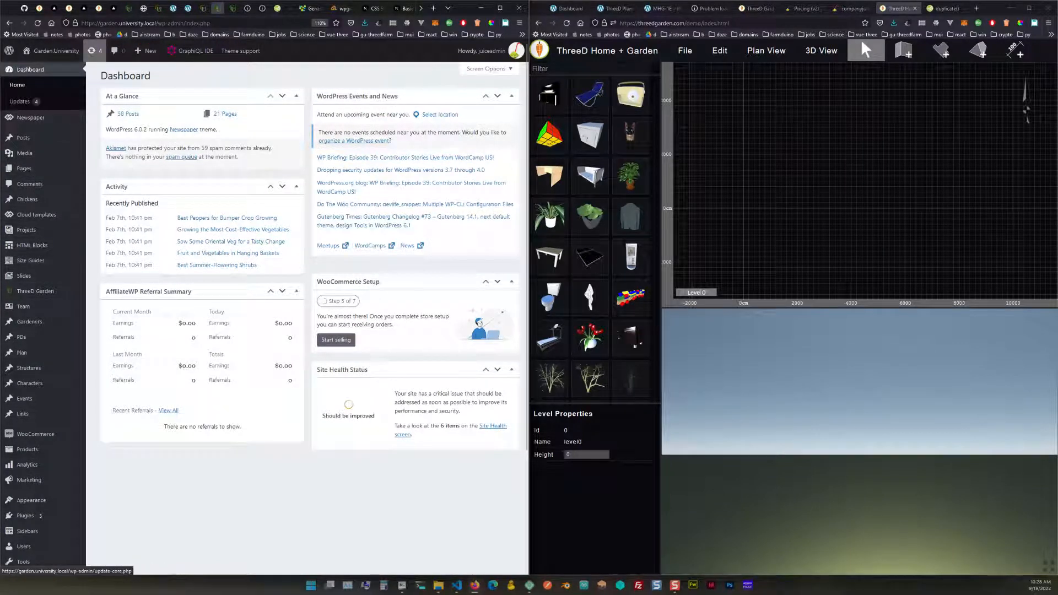
{"action": "scroll", "coordinate": [232, 232], "scroll_direction": "down", "scroll_amount": 1}
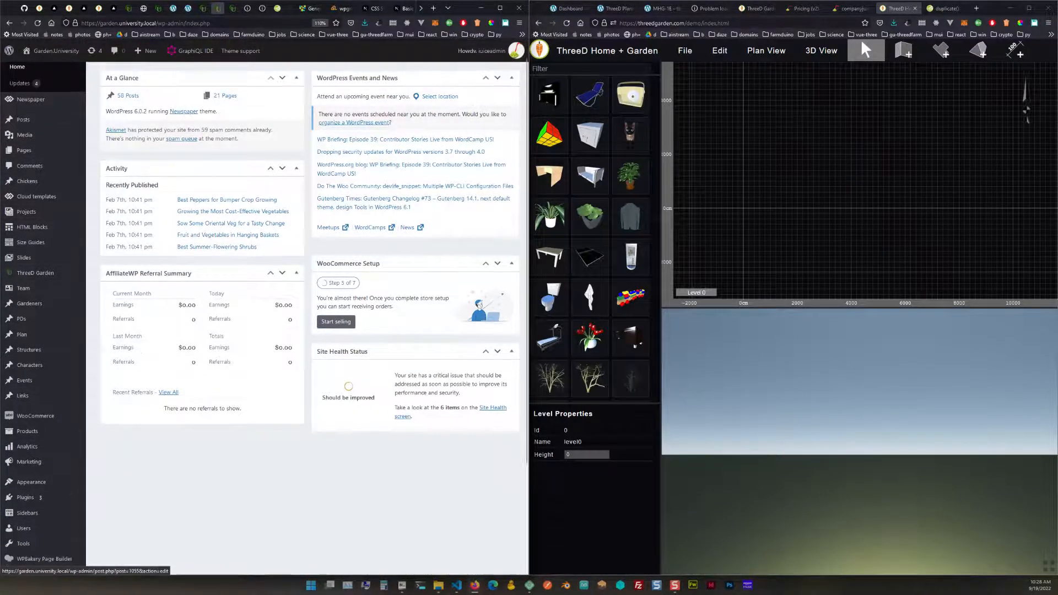
{"action": "scroll", "coordinate": [231, 237], "scroll_direction": "down", "scroll_amount": 3}
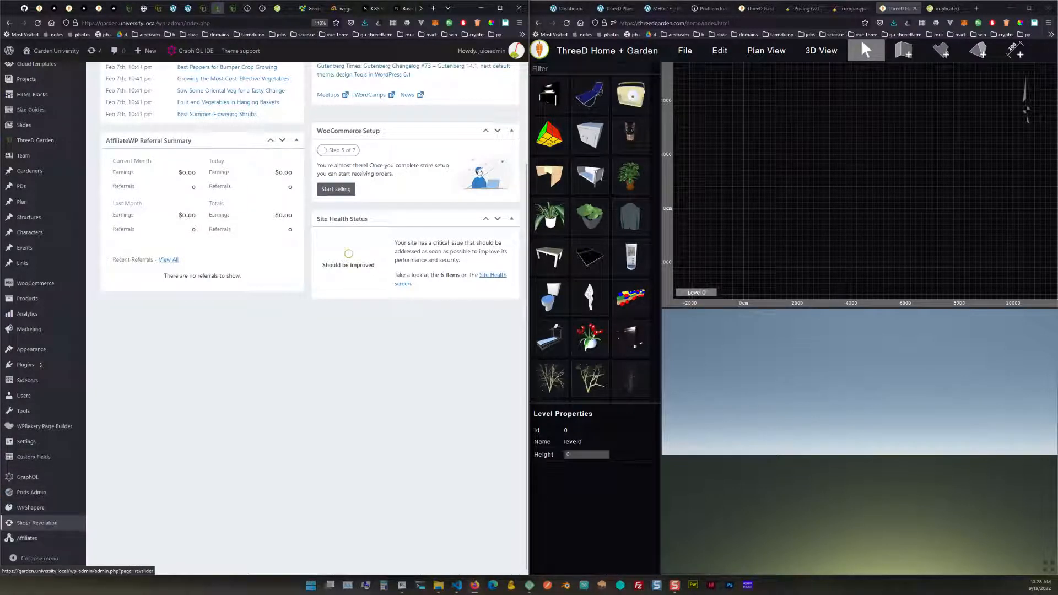
{"action": "mouse_move", "coordinate": [28, 539]}
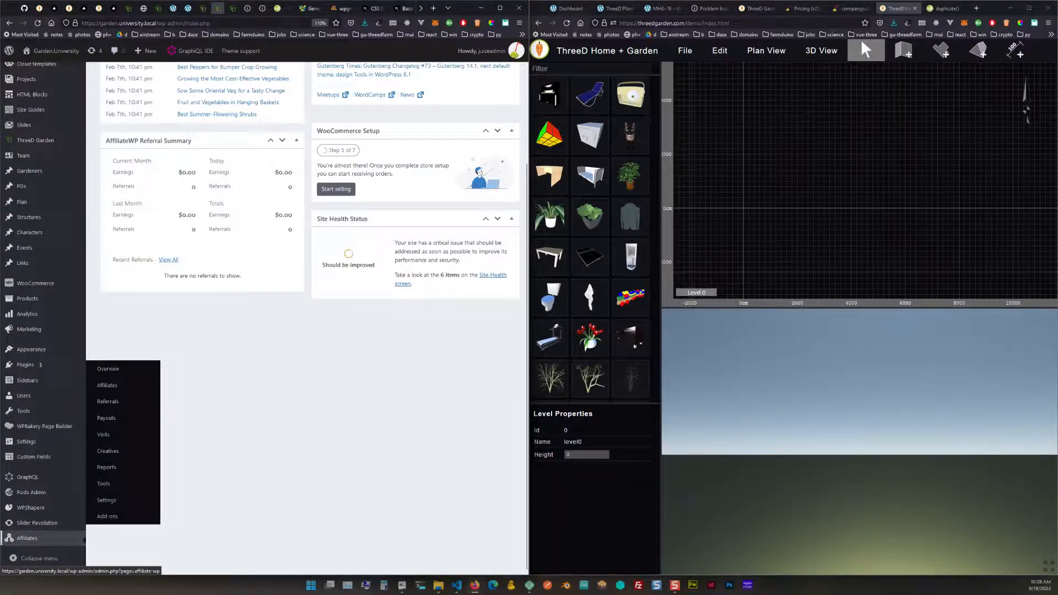
{"action": "scroll", "coordinate": [27, 539], "scroll_direction": "up", "scroll_amount": 3}
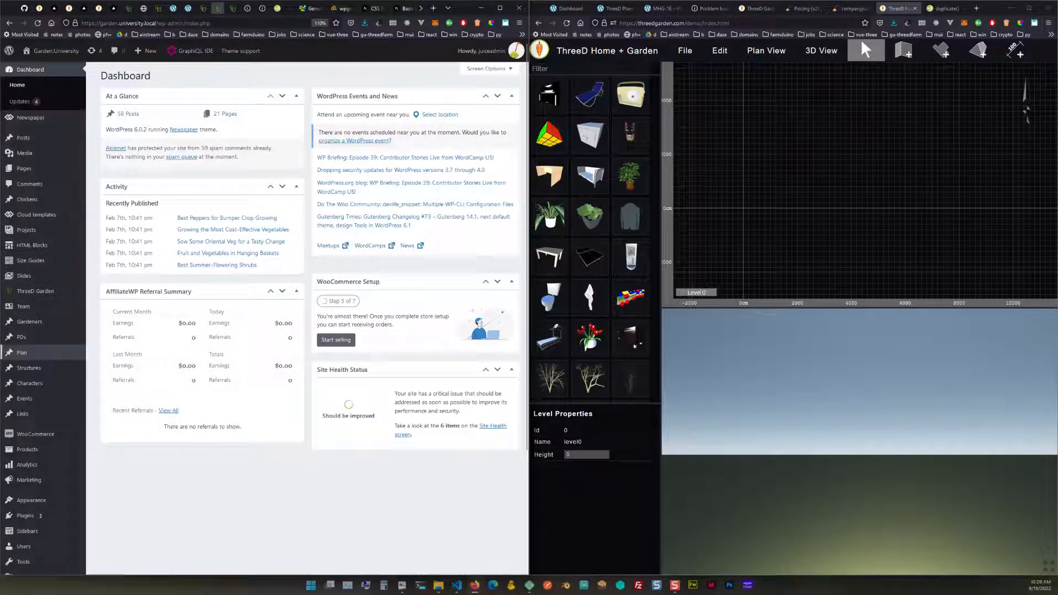
{"action": "mouse_move", "coordinate": [33, 291]}
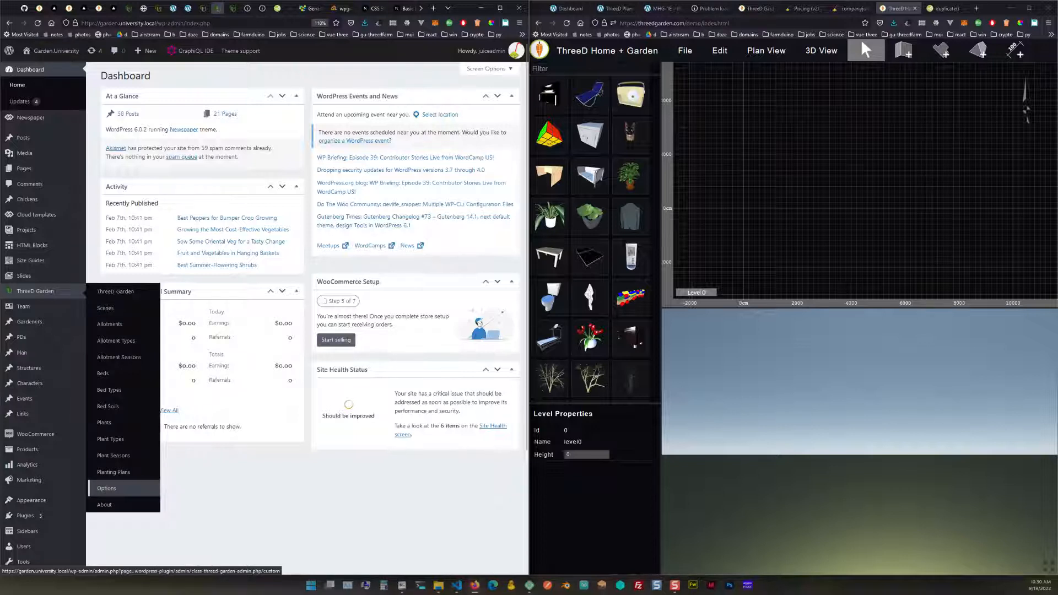
{"action": "mouse_move", "coordinate": [30, 384]}
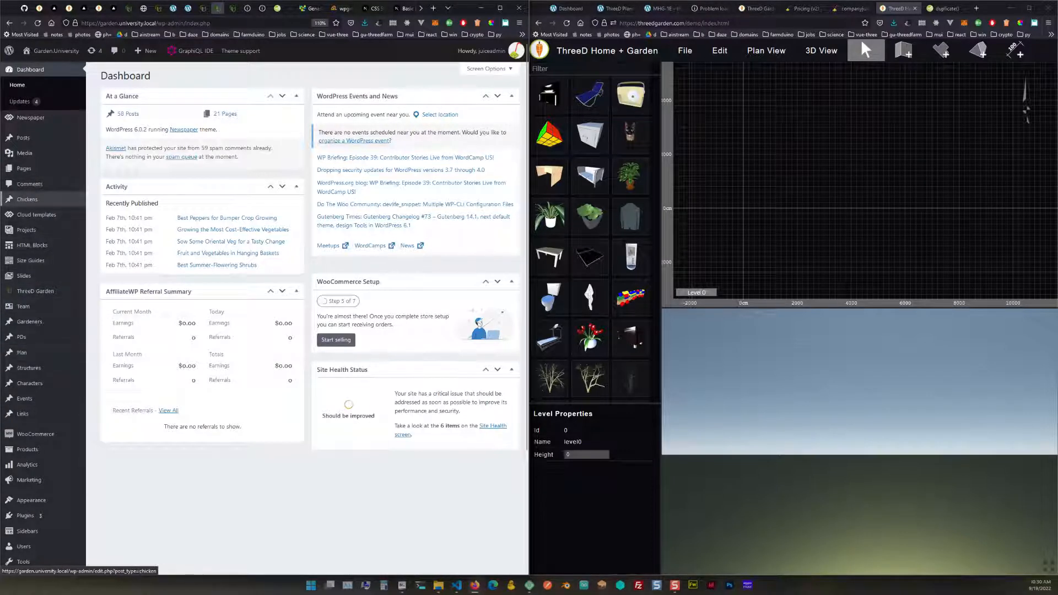
Open a blank new Chicken post and browse the ThreeD Home + Garden model catalog beside it.
{"action": "mouse_move", "coordinate": [28, 199]}
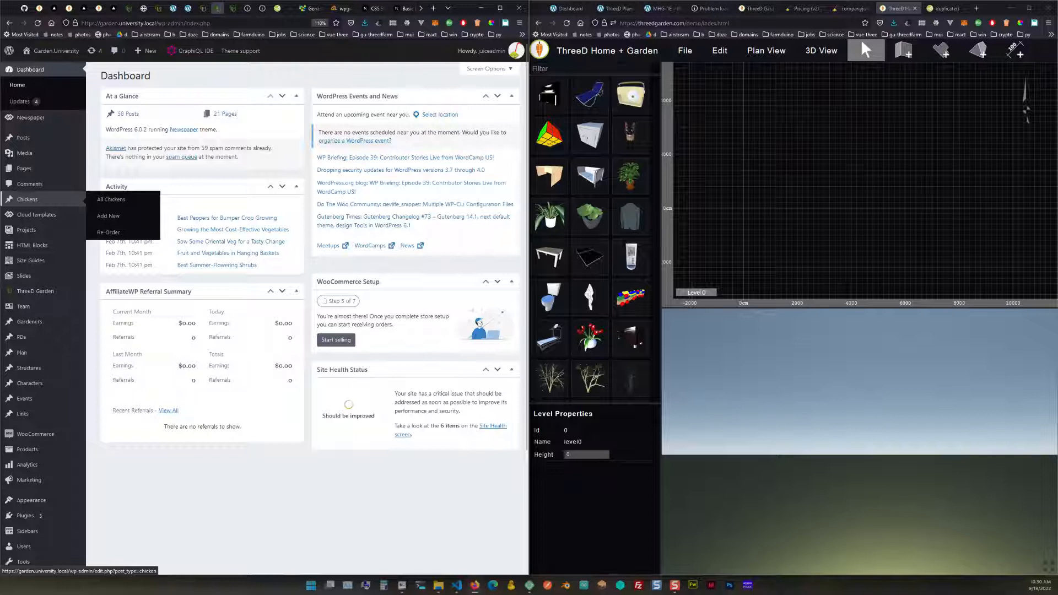
{"action": "left_click", "coordinate": [28, 199]}
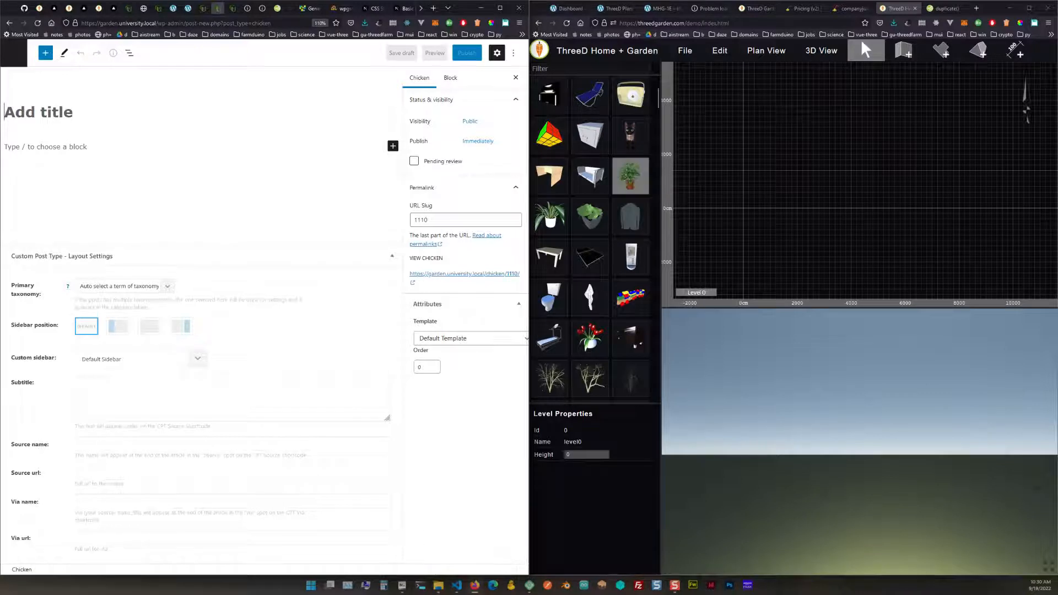
{"action": "scroll", "coordinate": [590, 237], "scroll_direction": "down", "scroll_amount": 5}
{"action": "scroll", "coordinate": [590, 237], "scroll_direction": "down", "scroll_amount": 10}
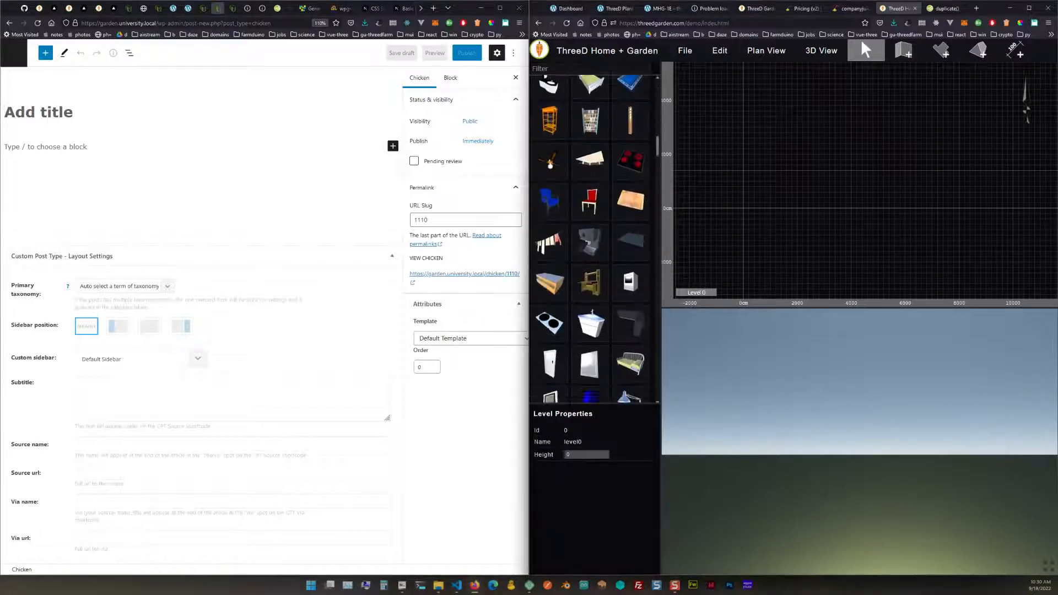
{"action": "scroll", "coordinate": [630, 136], "scroll_direction": "up", "scroll_amount": 15}
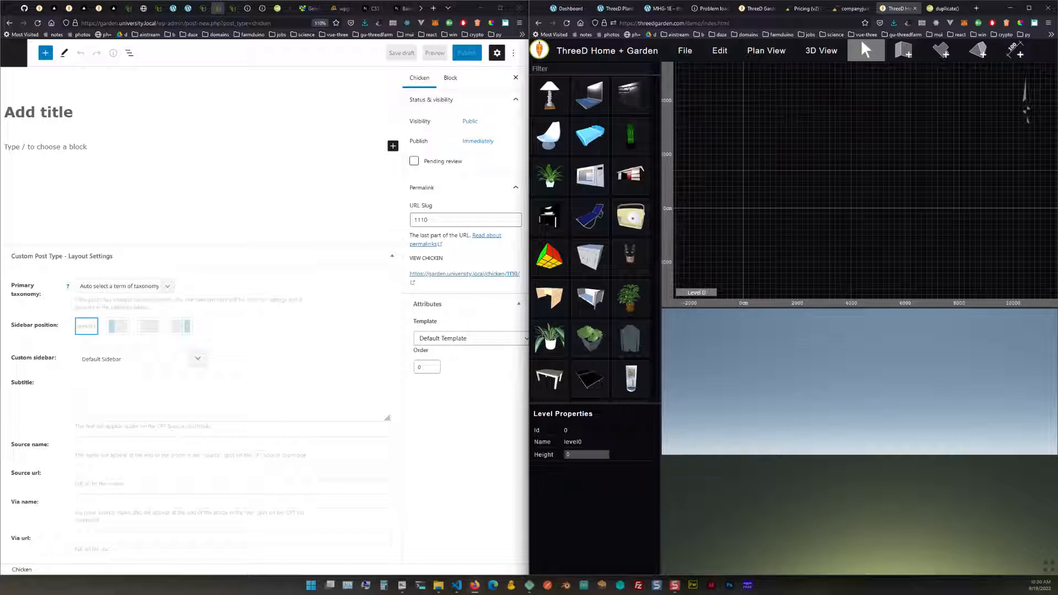
{"action": "left_click_drag", "start_coordinate": [620, 23], "coordinate": [686, 23]}
{"action": "left_click", "coordinate": [686, 23]}
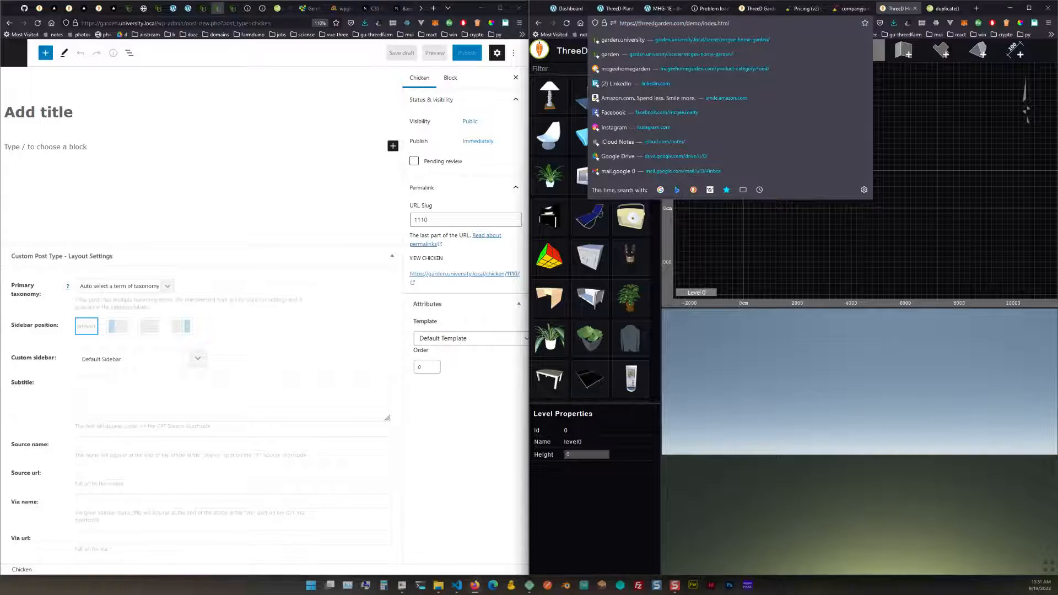
{"action": "left_click_drag", "start_coordinate": [685, 24], "coordinate": [729, 23]}
{"action": "key", "text": "End"}
{"action": "key", "text": "ctrl+shift+Left"}
{"action": "key", "text": "ctrl+shift+Left"}
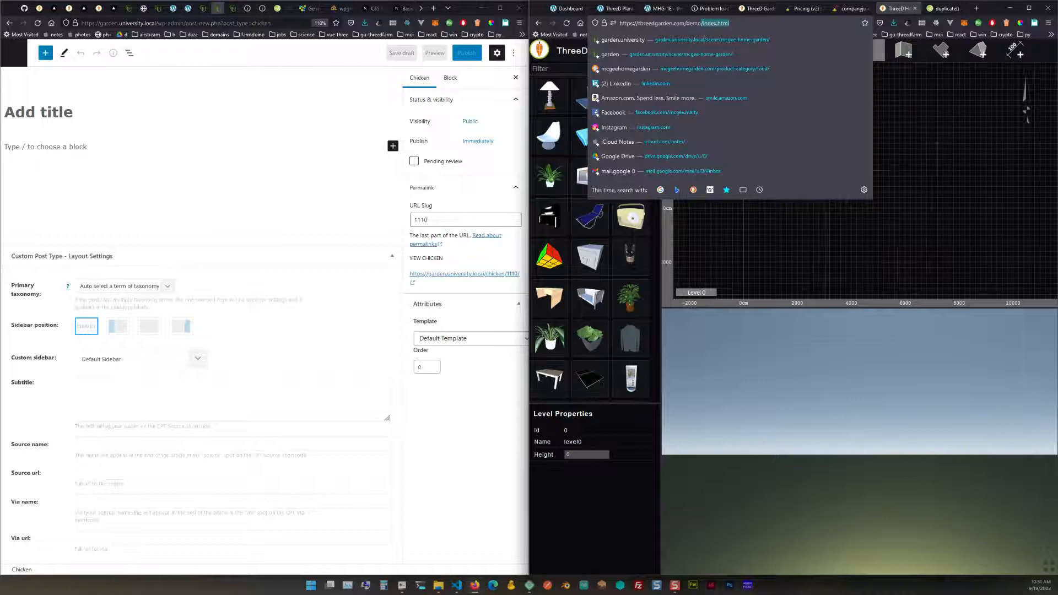
{"action": "key", "text": "Escape"}
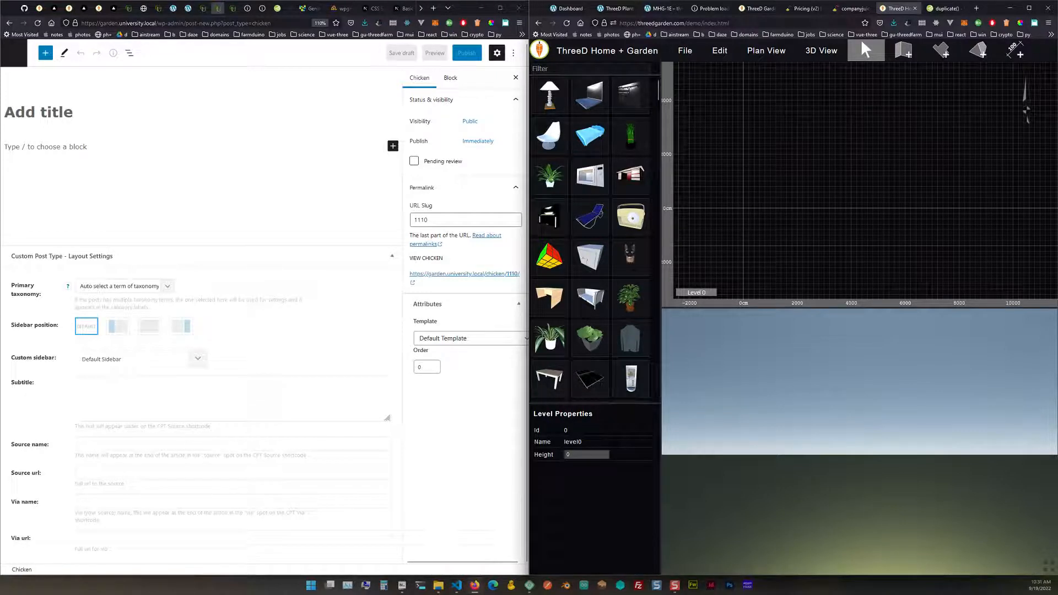
Return to the All Chickens list and show the Siamese Cat's properties from the 3D model catalog.
{"action": "left_click", "coordinate": [14, 53]}
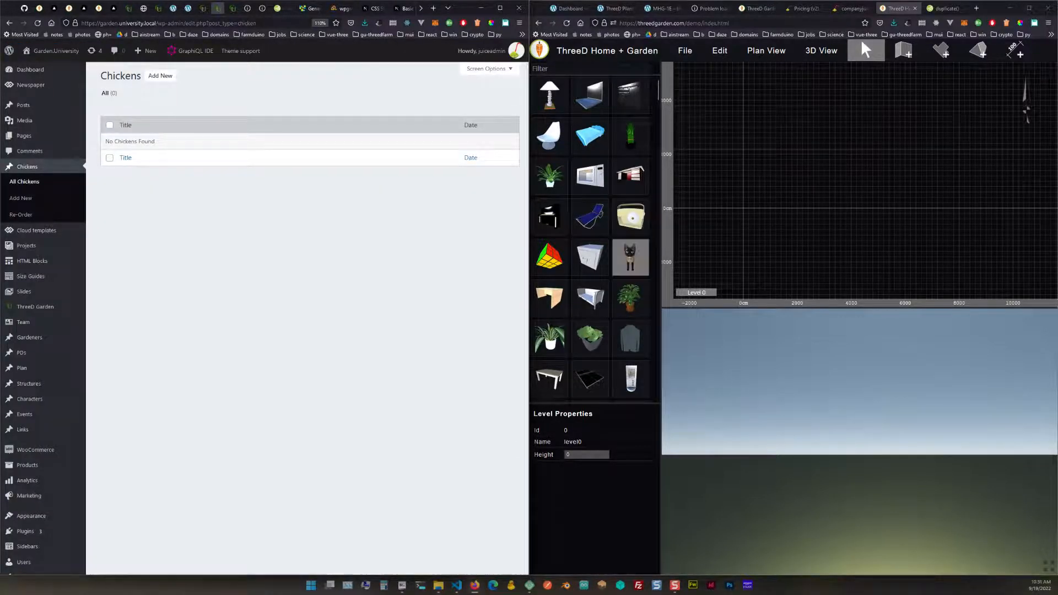
{"action": "left_click", "coordinate": [630, 256]}
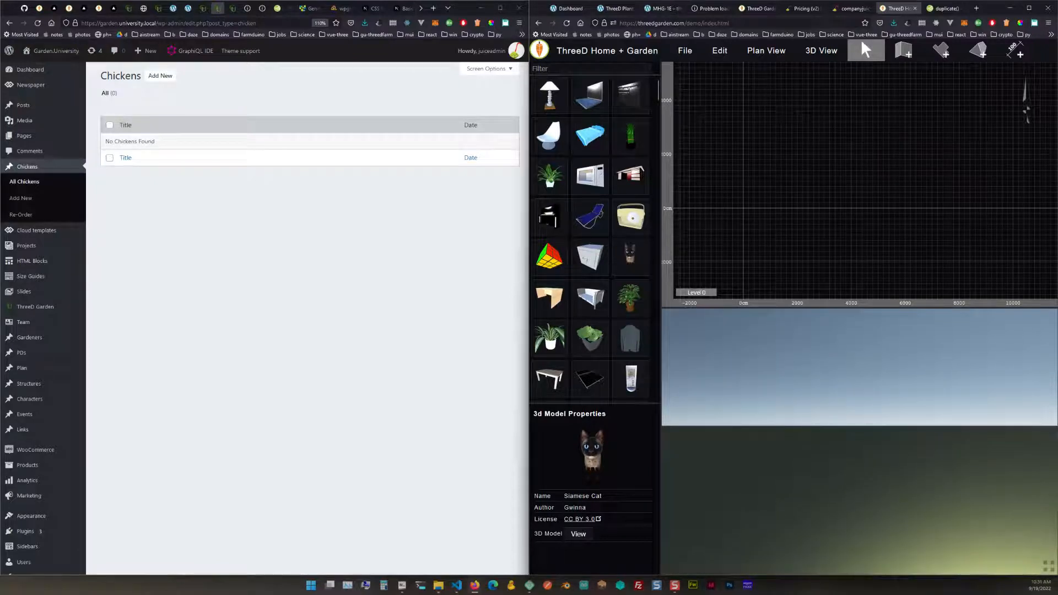
Load the demo plan and place the Siamese Cat model on Level 0 at about X 1322 cm, Z 416 cm.
{"action": "left_click", "coordinate": [686, 50]}
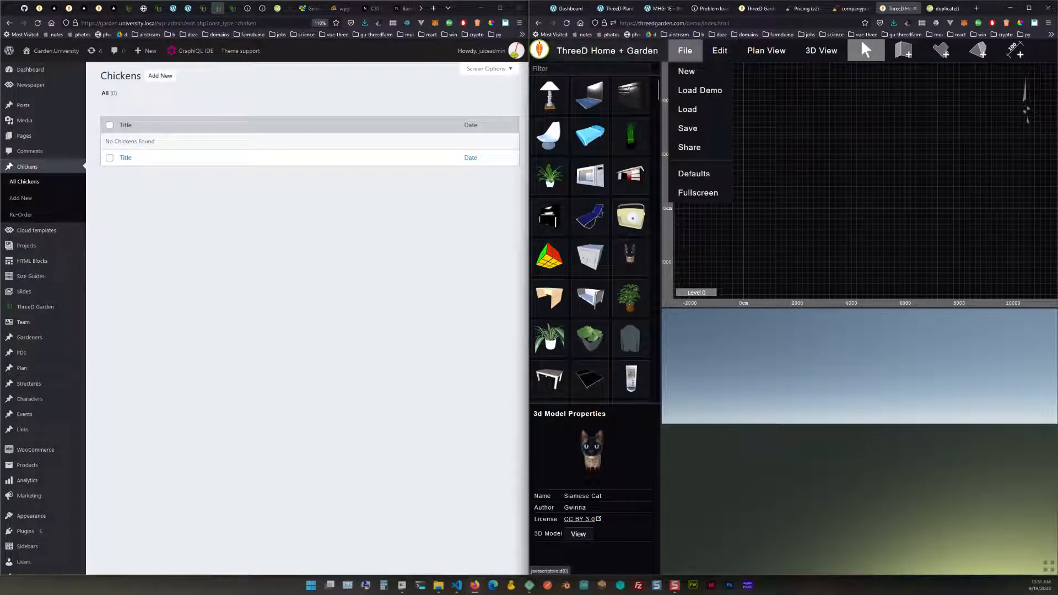
{"action": "left_click", "coordinate": [700, 90]}
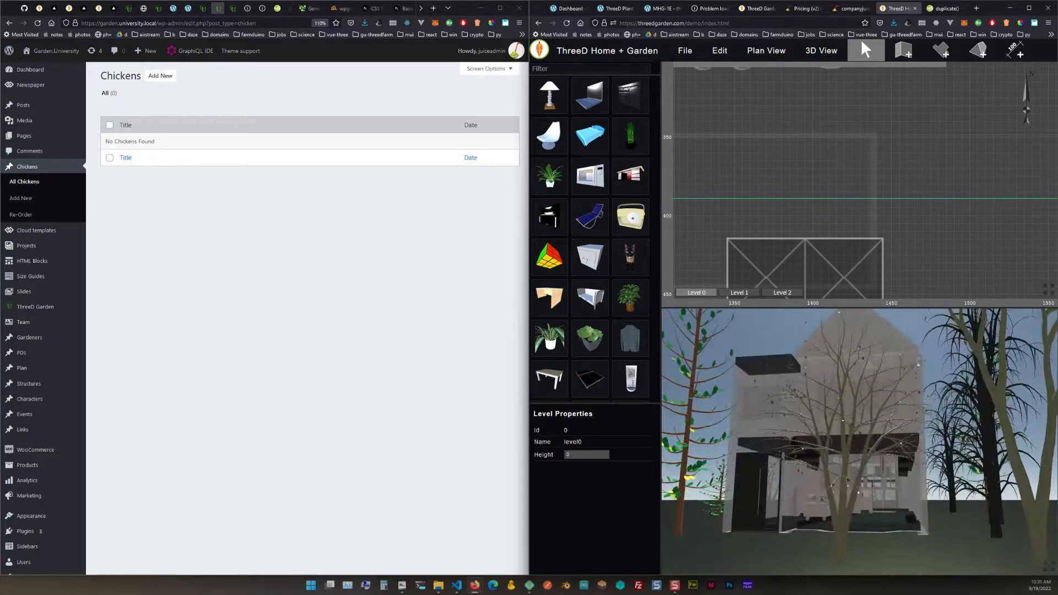
{"action": "left_click_drag", "start_coordinate": [631, 257], "coordinate": [785, 199]}
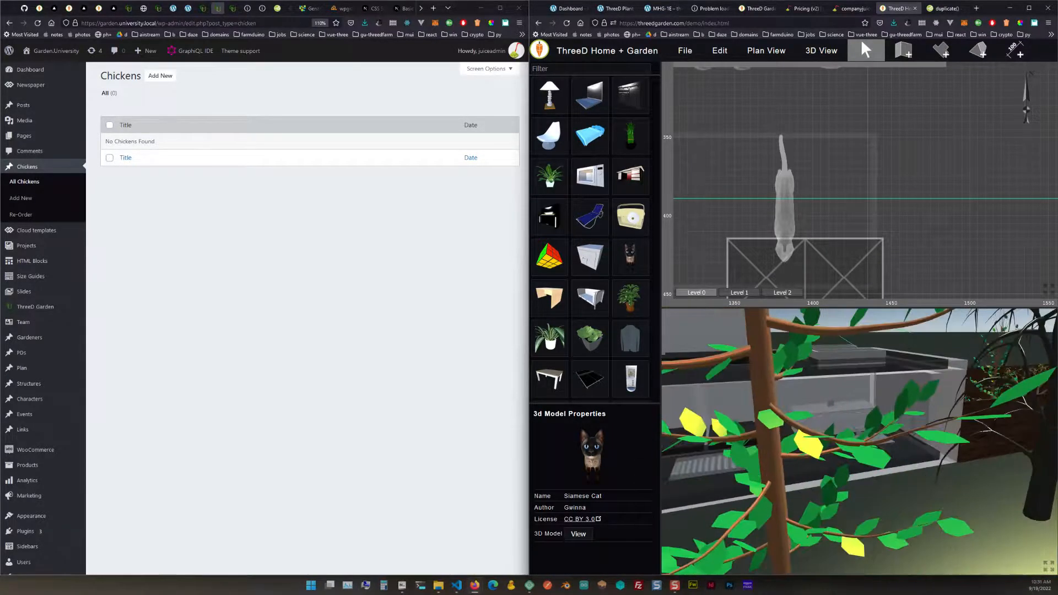
{"action": "left_click_drag", "start_coordinate": [785, 198], "coordinate": [690, 240]}
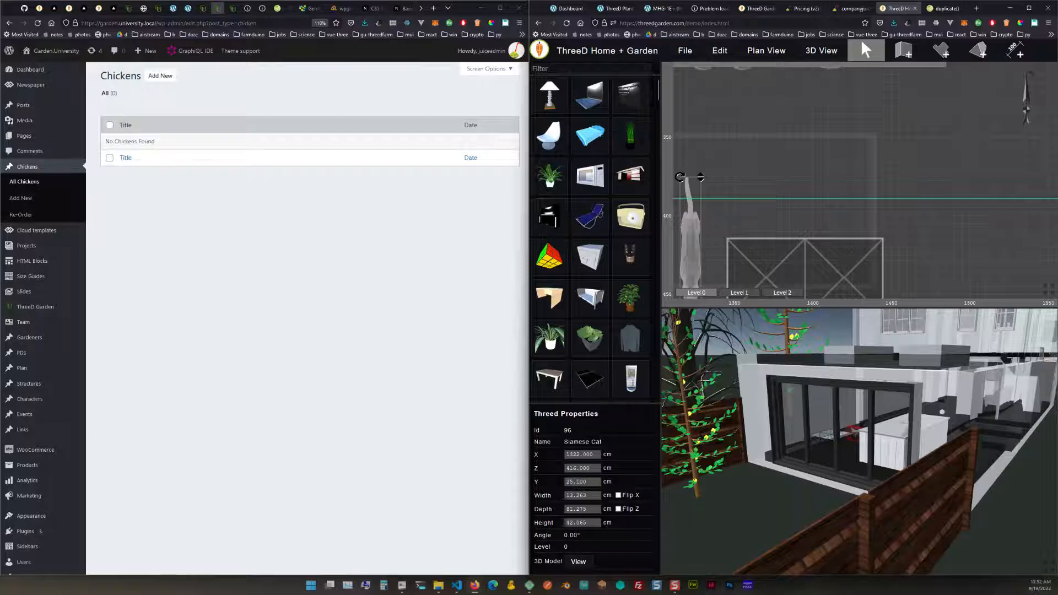
Examine the planner's file options, the demo house in the 3D view and more of the model catalog.
{"action": "left_click", "coordinate": [685, 50]}
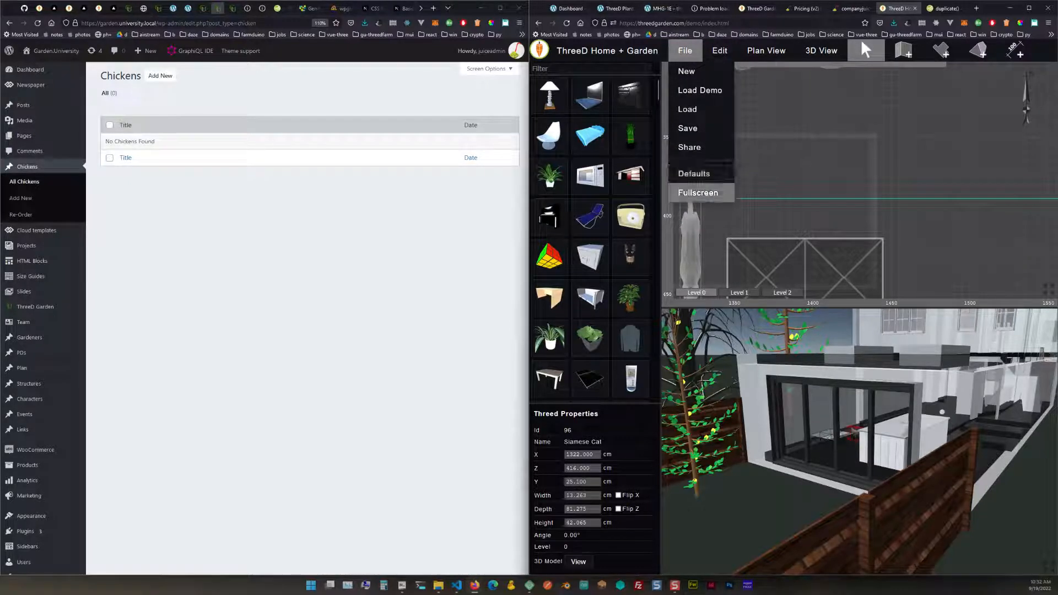
{"action": "mouse_move", "coordinate": [821, 50]}
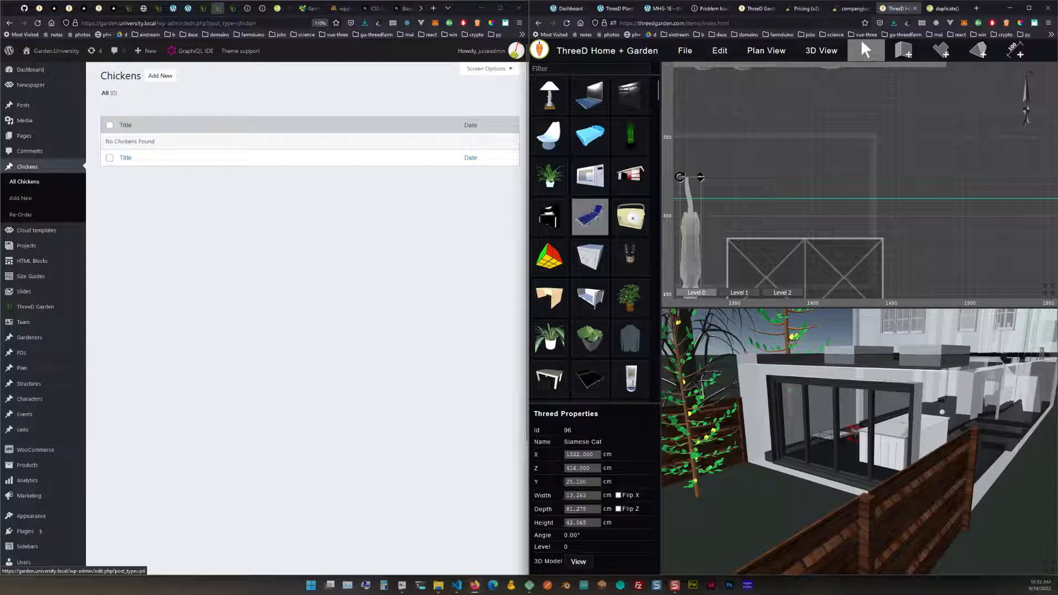
{"action": "mouse_move", "coordinate": [767, 50]}
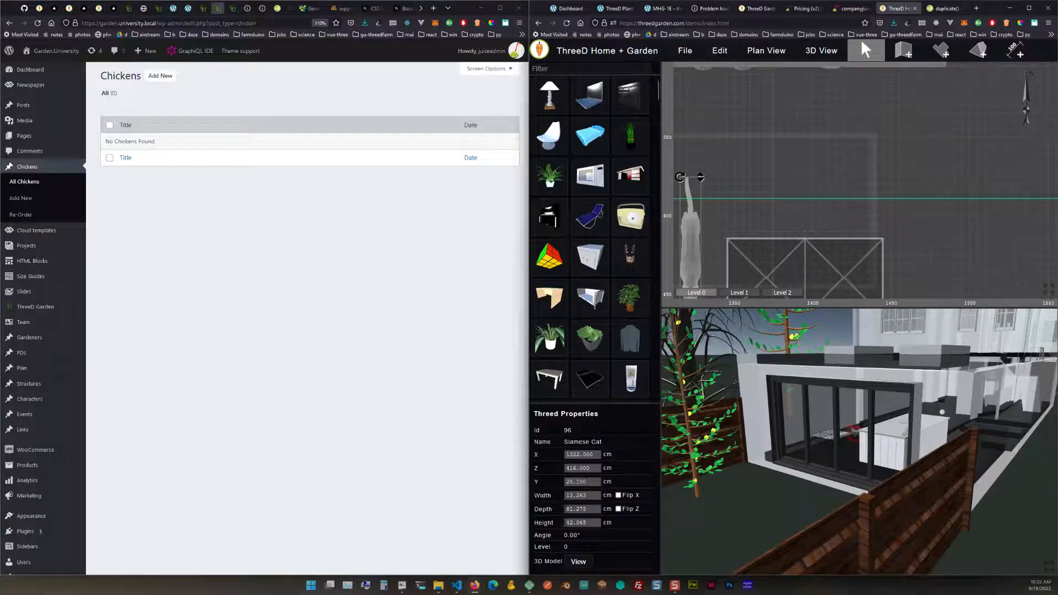
{"action": "scroll", "coordinate": [859, 442], "scroll_direction": "up", "scroll_amount": 5}
{"action": "scroll", "coordinate": [859, 442], "scroll_direction": "down", "scroll_amount": 4}
{"action": "scroll", "coordinate": [860, 442], "scroll_direction": "down", "scroll_amount": 4}
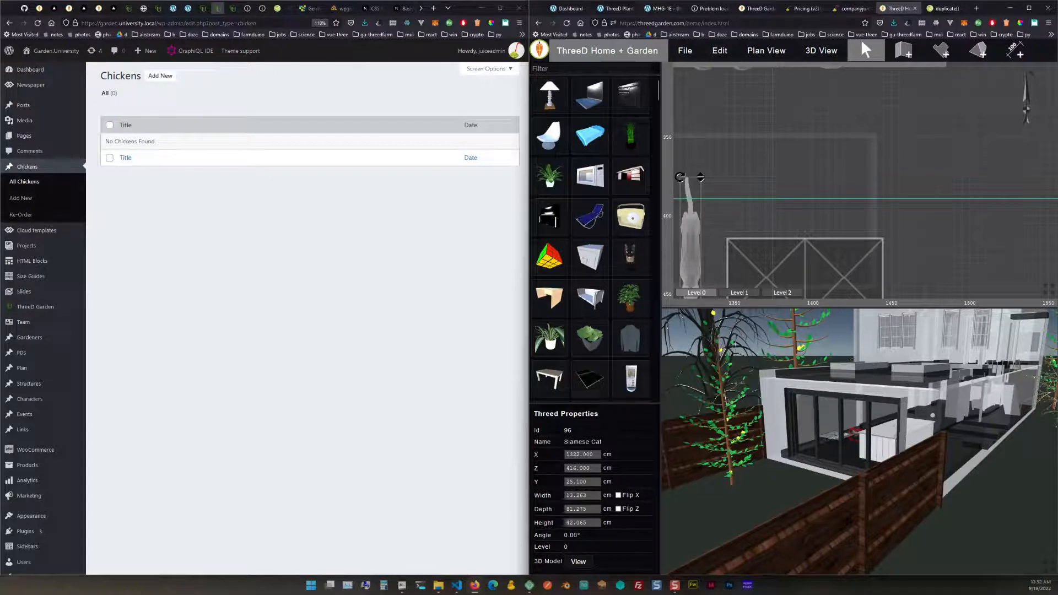
{"action": "left_click", "coordinate": [685, 50]}
{"action": "scroll", "coordinate": [631, 378], "scroll_direction": "down", "scroll_amount": 10}
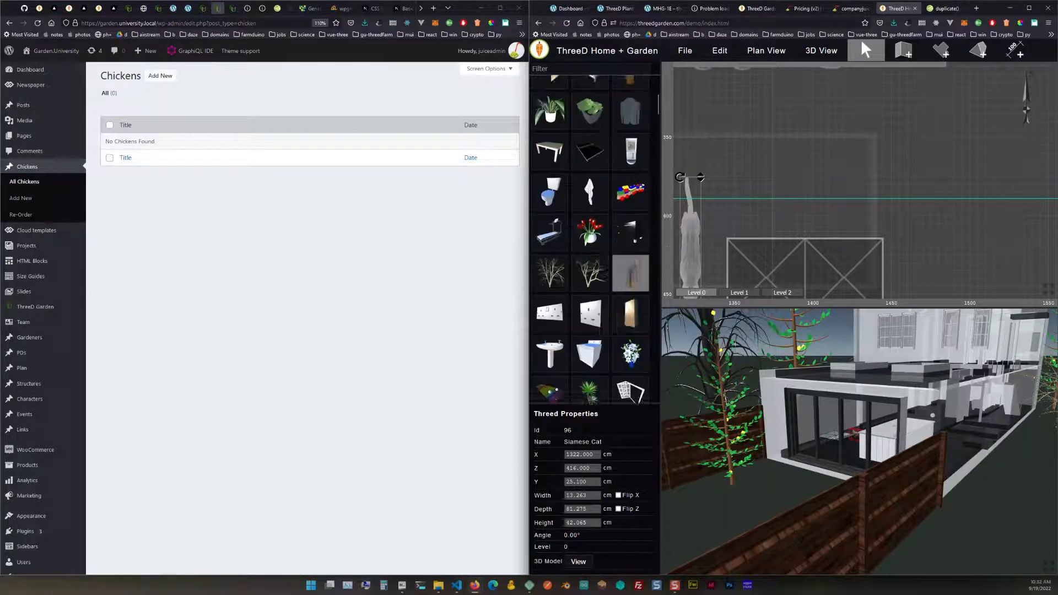
{"action": "scroll", "coordinate": [590, 274], "scroll_direction": "down", "scroll_amount": 10}
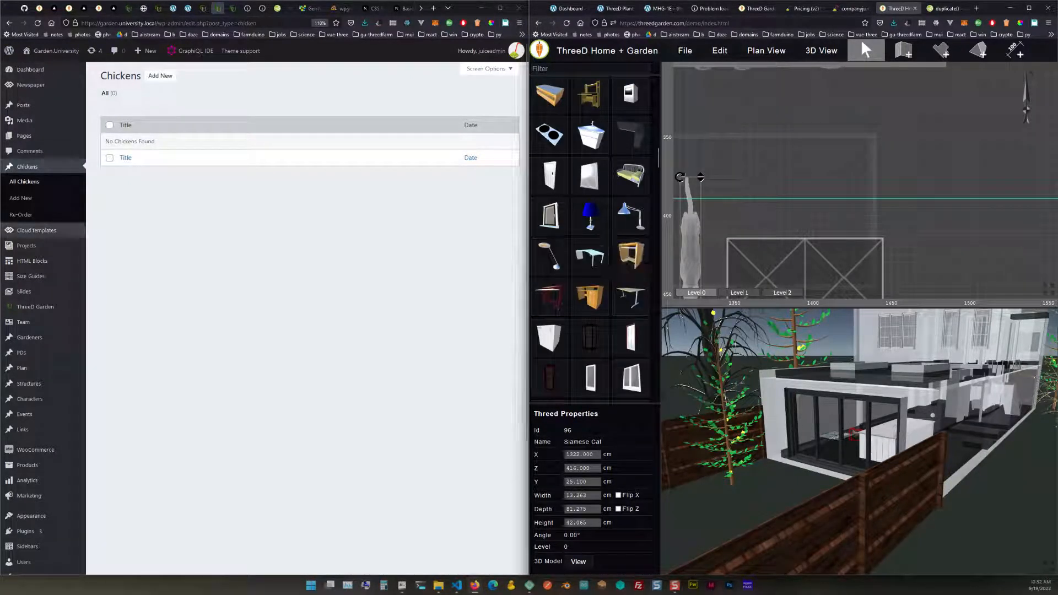
Look through the WordPress admin navigation for the custom post types and the ThreeD Garden entry.
{"action": "scroll", "coordinate": [33, 433], "scroll_direction": "down", "scroll_amount": 1}
{"action": "scroll", "coordinate": [33, 433], "scroll_direction": "down", "scroll_amount": 3}
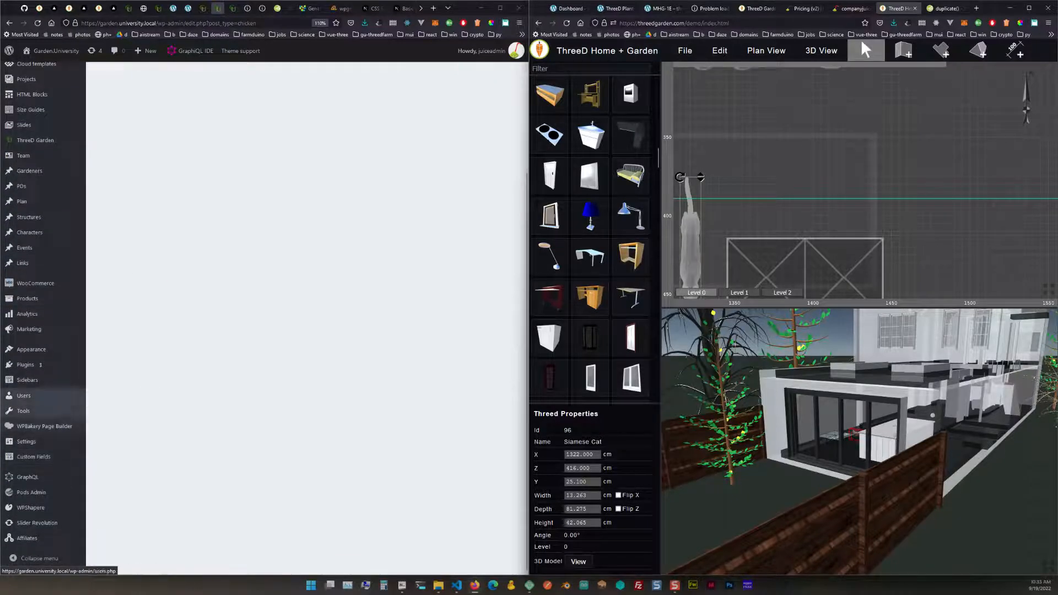
{"action": "mouse_move", "coordinate": [34, 201]}
{"action": "scroll", "coordinate": [33, 220], "scroll_direction": "up", "scroll_amount": 3}
{"action": "mouse_move", "coordinate": [55, 289]}
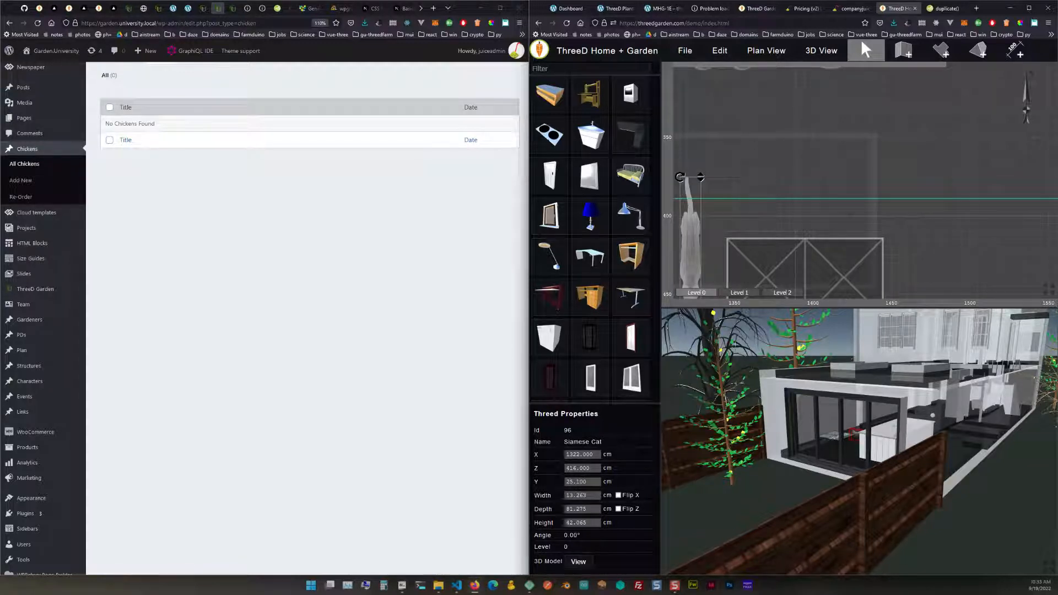
Move the Siamese Cat within the Level 0 room to about X 1218 cm, Z 429 cm.
{"action": "scroll", "coordinate": [771, 216], "scroll_direction": "down", "scroll_amount": 5}
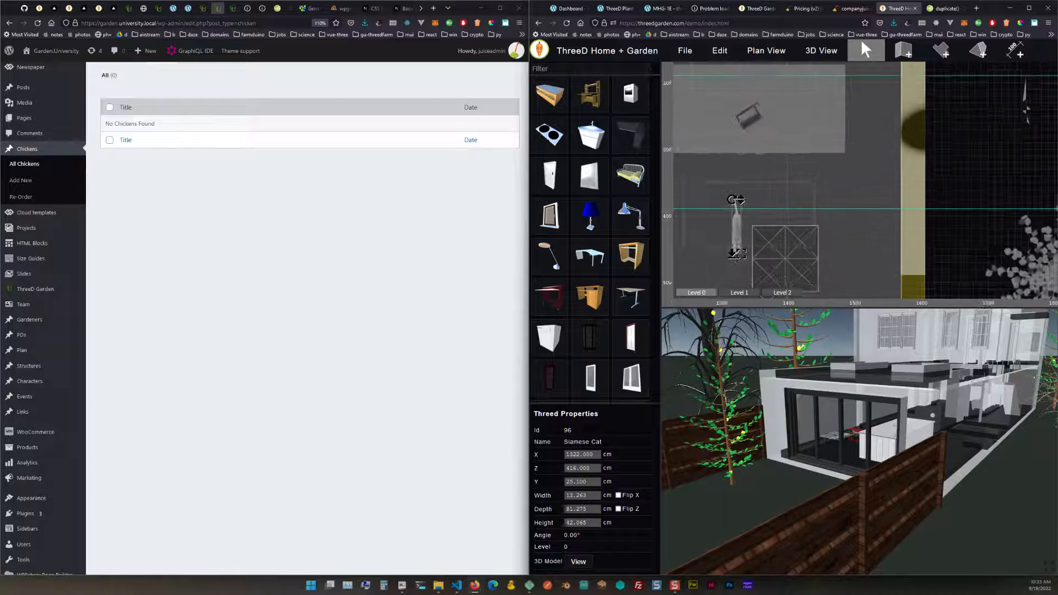
{"action": "scroll", "coordinate": [767, 222], "scroll_direction": "down", "scroll_amount": 3}
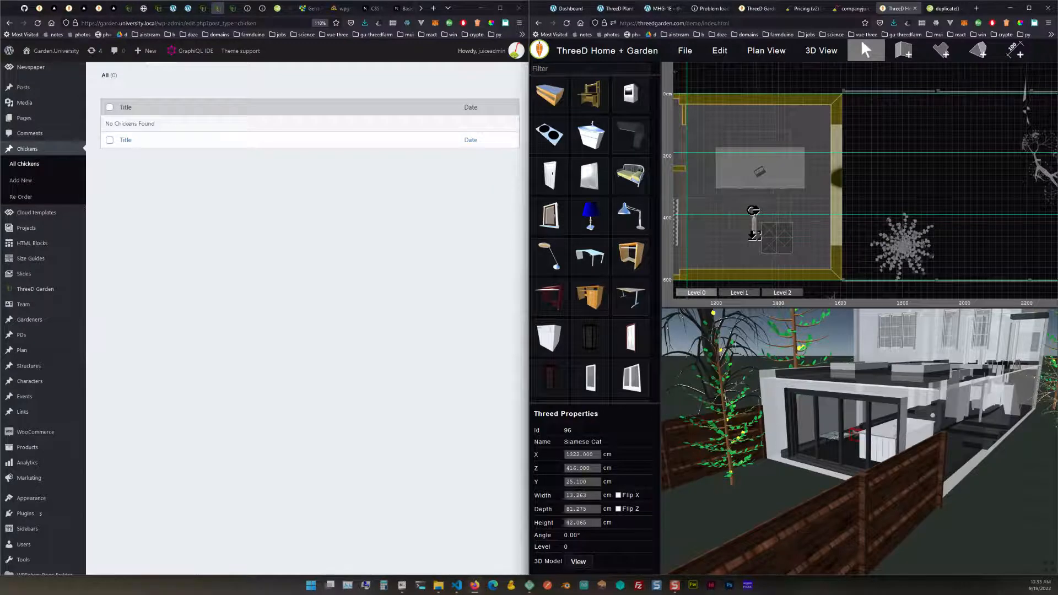
{"action": "left_click_drag", "start_coordinate": [752, 224], "coordinate": [722, 227]}
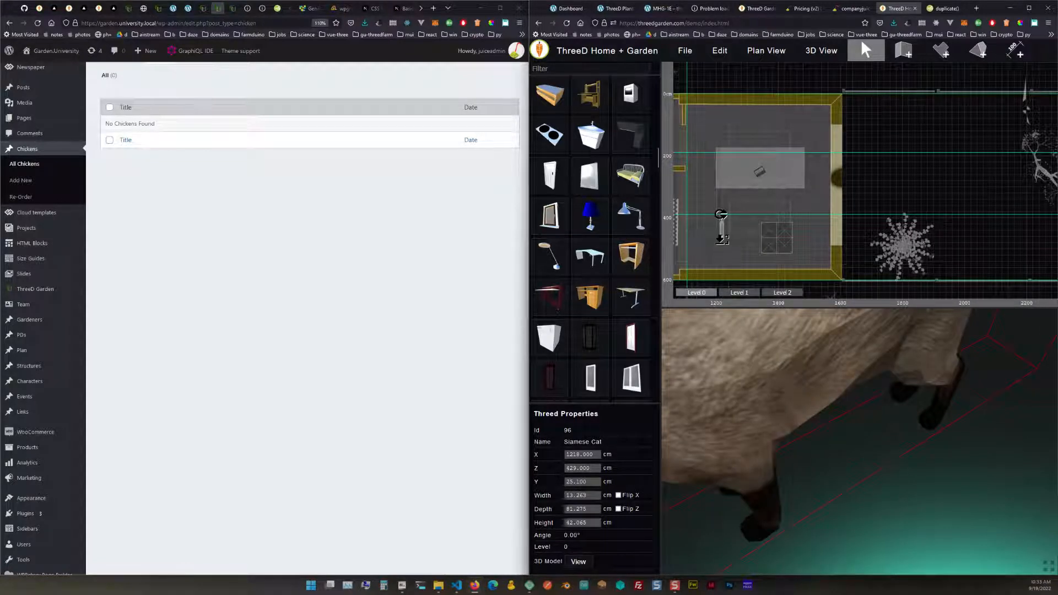
Look at Level 1 and Level 2 of the plan, return to Level 0 and view the whole cat in 3D.
{"action": "left_click", "coordinate": [739, 293]}
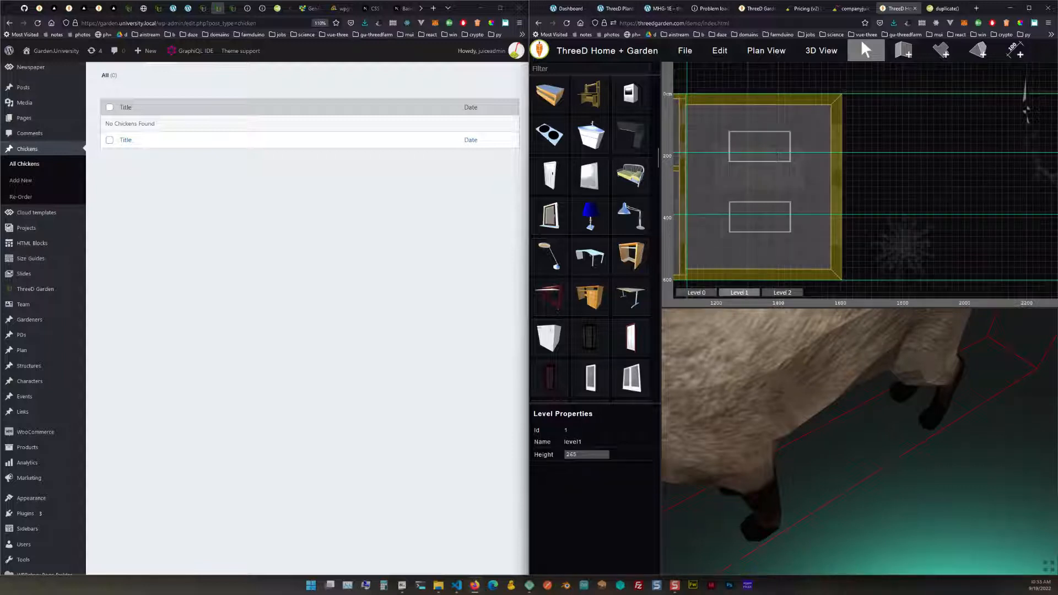
{"action": "left_click", "coordinate": [782, 292]}
{"action": "left_click", "coordinate": [697, 292]}
{"action": "mouse_move", "coordinate": [821, 51]}
{"action": "mouse_move", "coordinate": [685, 51]}
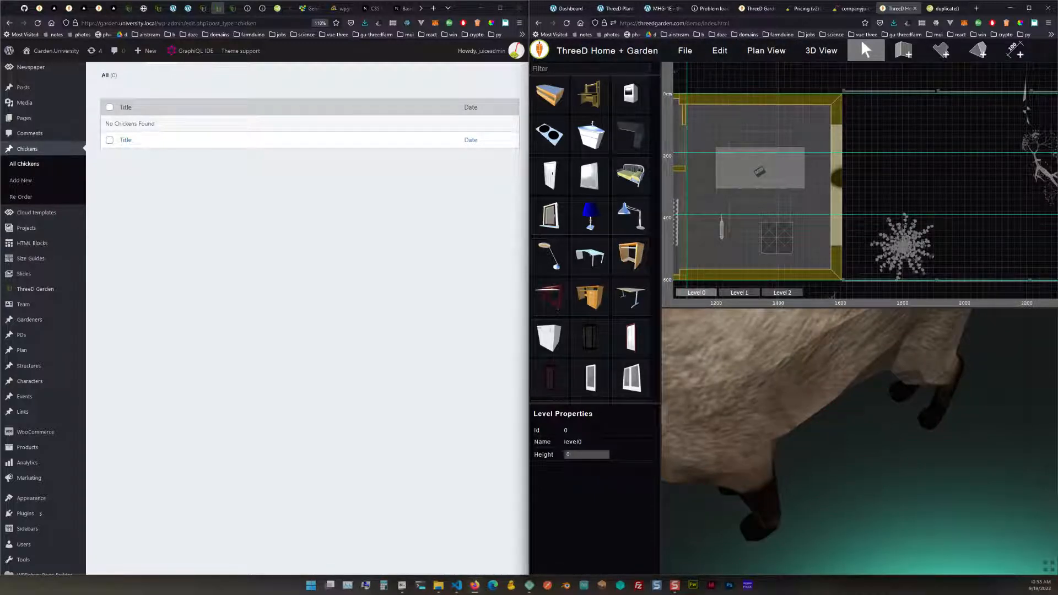
{"action": "scroll", "coordinate": [860, 441], "scroll_direction": "down", "scroll_amount": 5}
{"action": "scroll", "coordinate": [860, 441], "scroll_direction": "up", "scroll_amount": 5}
{"action": "scroll", "coordinate": [859, 441], "scroll_direction": "down", "scroll_amount": 4}
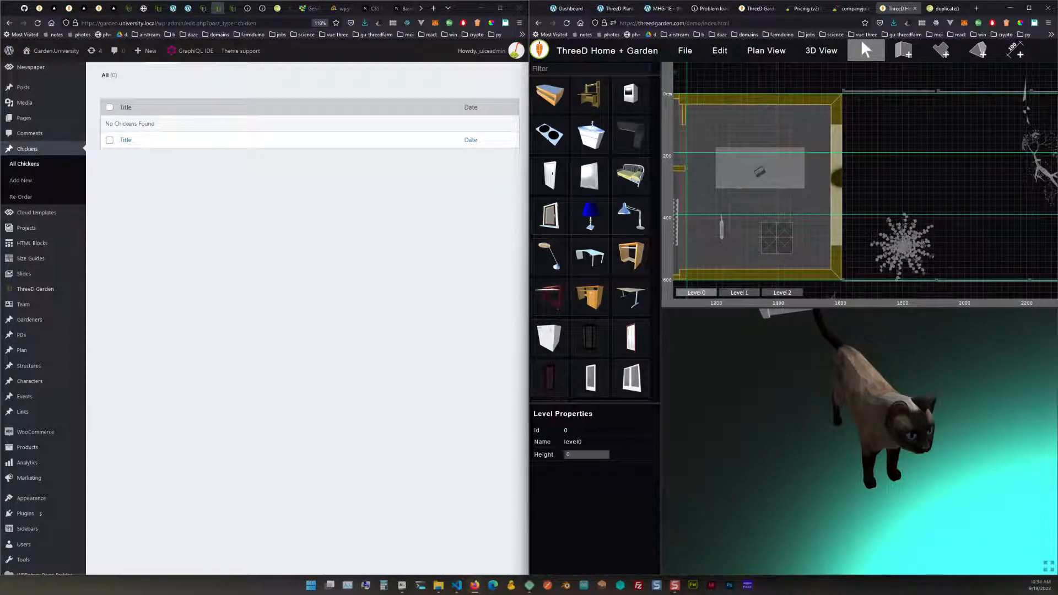
View the Siamese Cat's 3D model properties, checking the OBJ file comments and the CC BY 3.0 license page.
{"action": "left_click", "coordinate": [721, 236]}
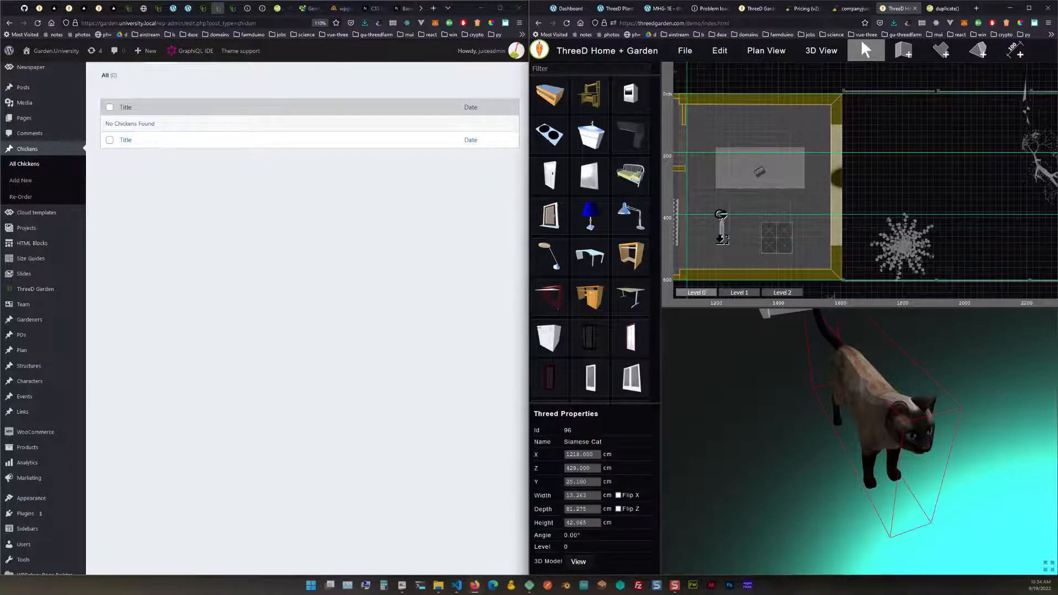
{"action": "left_click", "coordinate": [578, 562]}
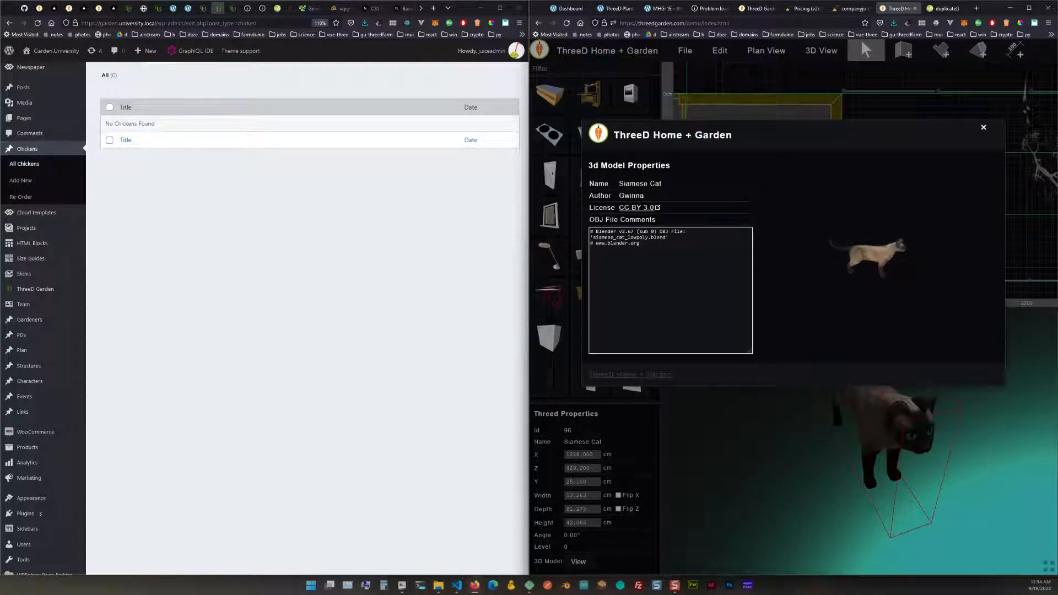
{"action": "left_click_drag", "start_coordinate": [643, 244], "coordinate": [591, 231]}
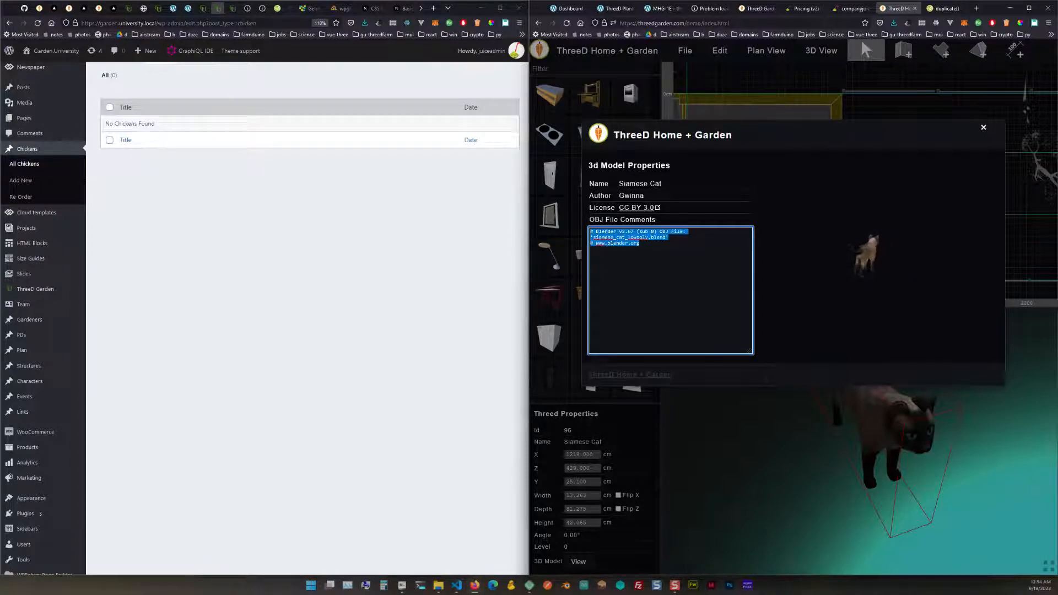
{"action": "left_click", "coordinate": [800, 276]}
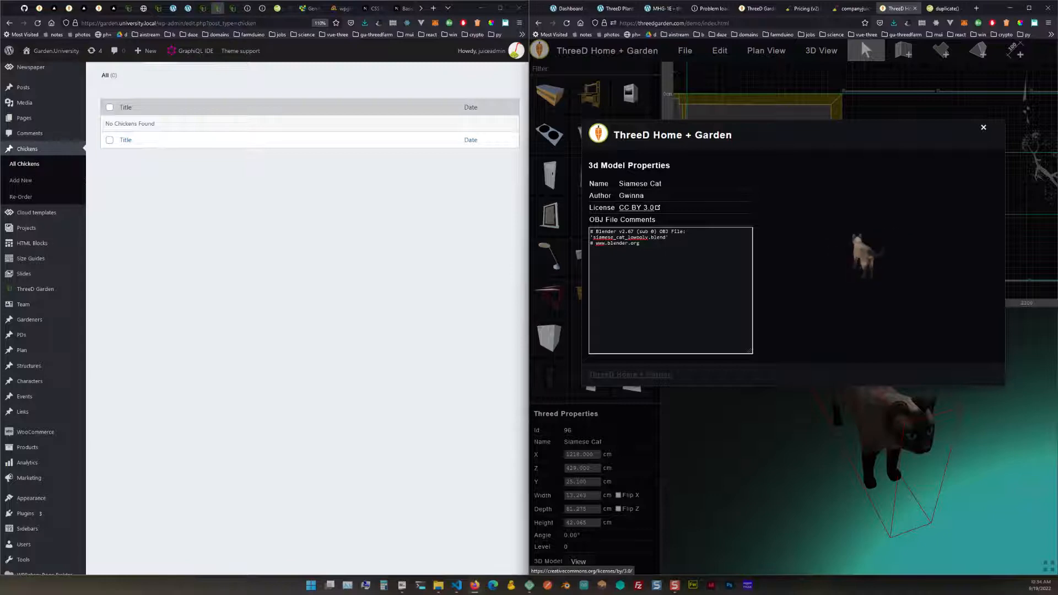
{"action": "left_click", "coordinate": [638, 208]}
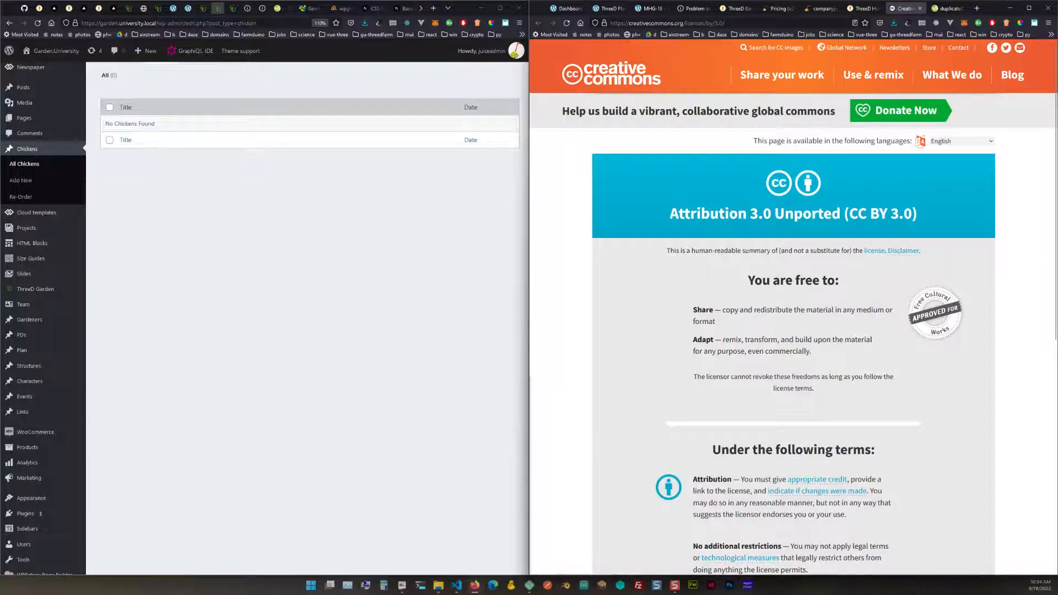
{"action": "left_click", "coordinate": [917, 8]}
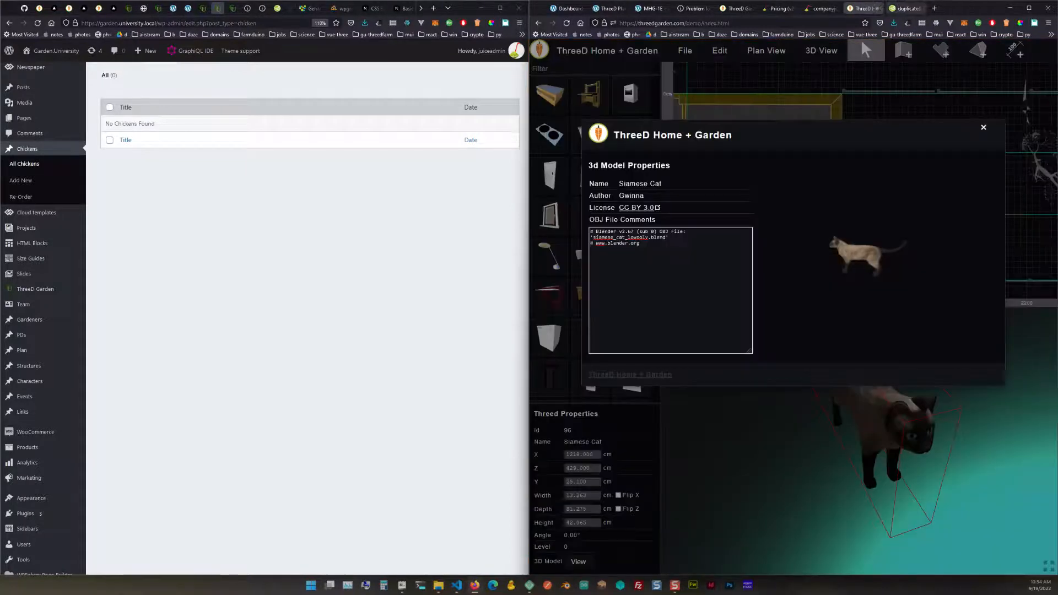
Examine the Blender source file name in the cat's OBJ file comments and close the model properties.
{"action": "left_click_drag", "start_coordinate": [651, 247], "coordinate": [591, 237]}
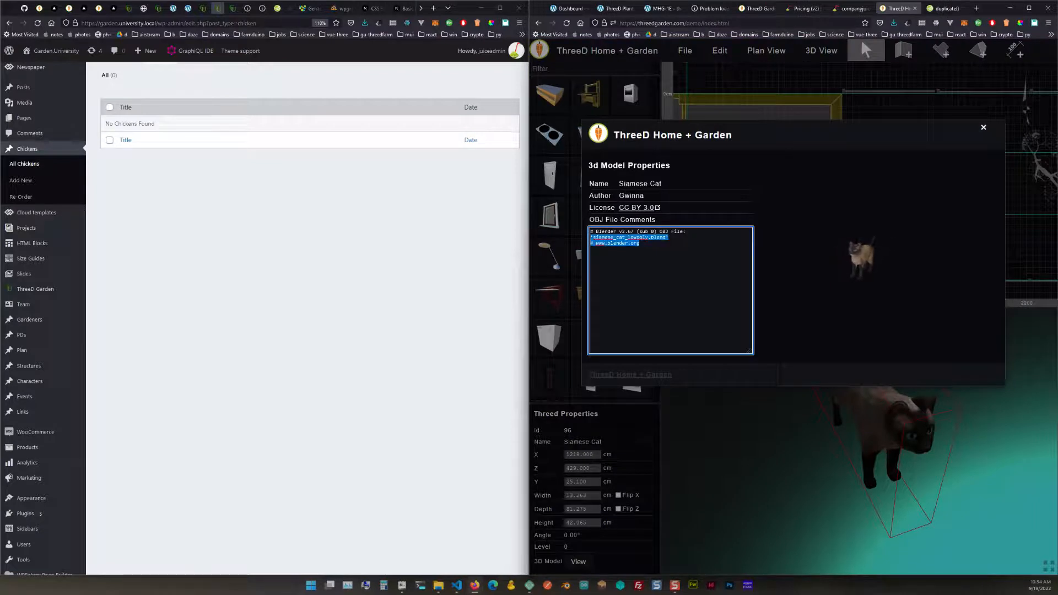
{"action": "left_click", "coordinate": [650, 270]}
{"action": "double_click", "coordinate": [659, 238]}
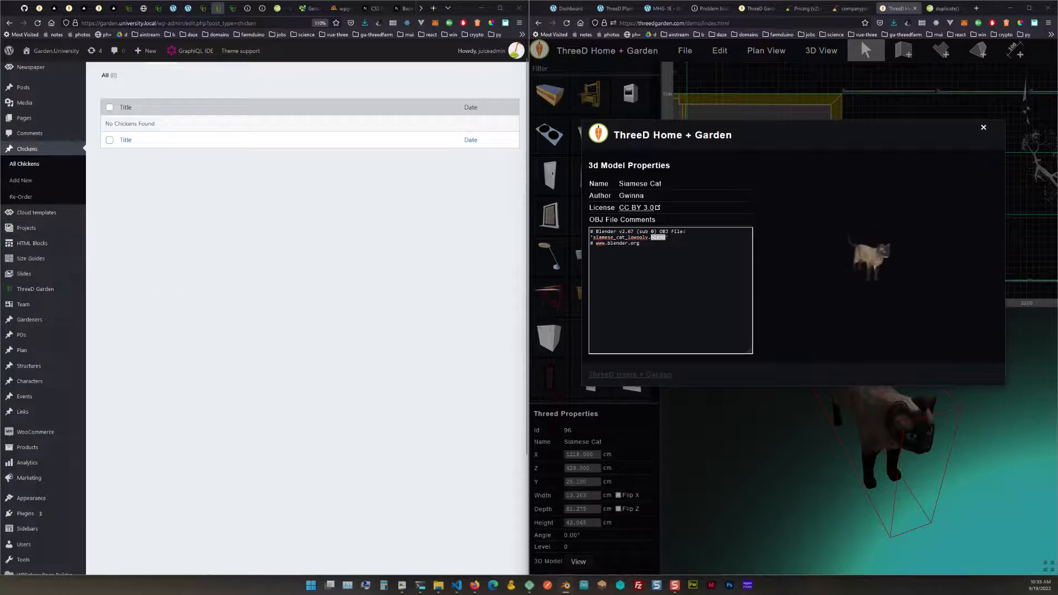
{"action": "left_click", "coordinate": [671, 292]}
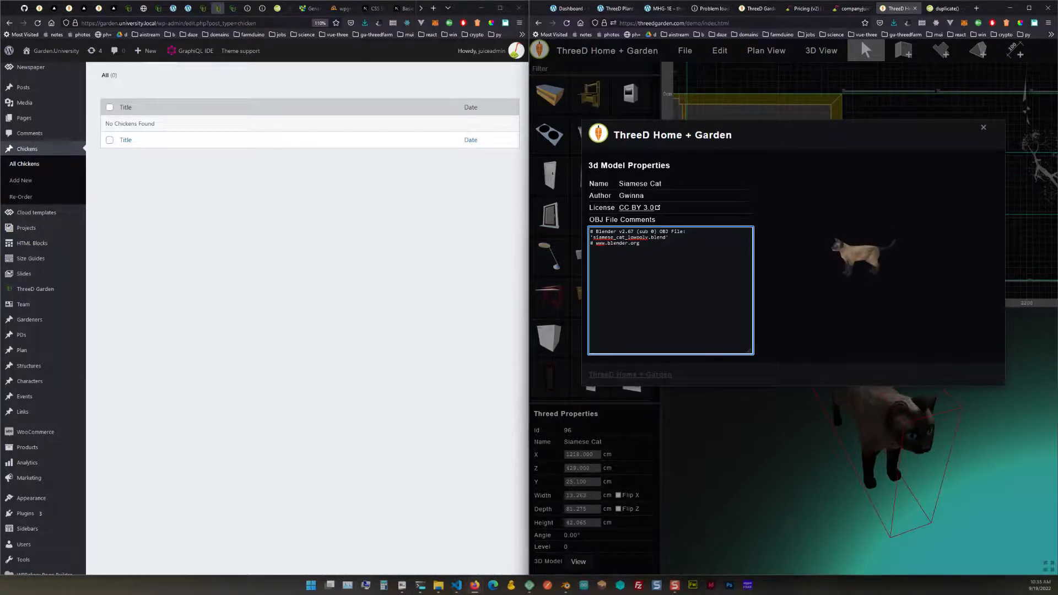
{"action": "key", "text": "Escape"}
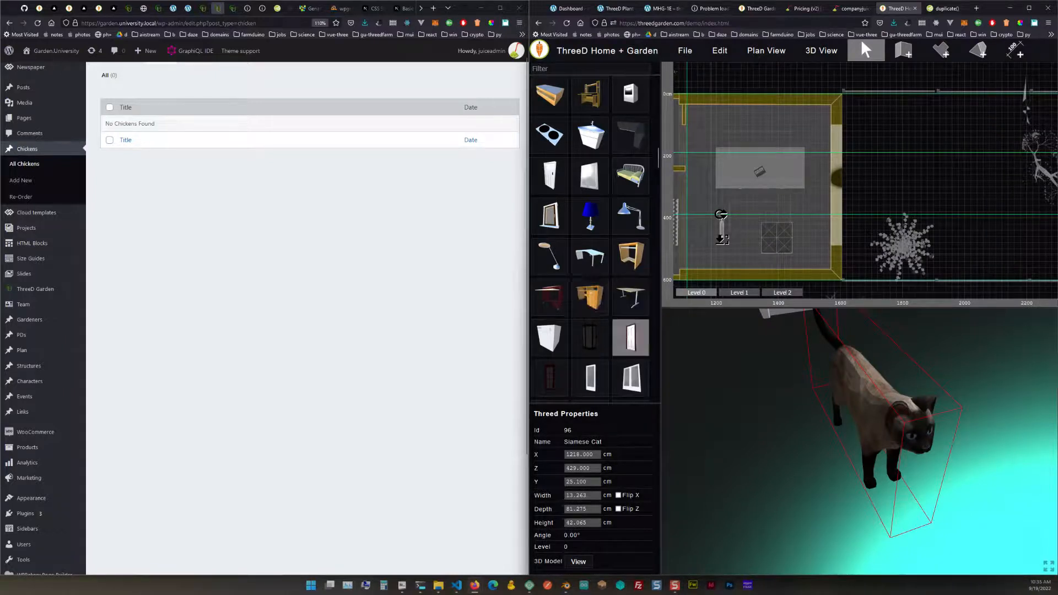
Look further through the model catalog and examine the demo house from outside in the 3D view.
{"action": "scroll", "coordinate": [631, 331], "scroll_direction": "down", "scroll_amount": 10}
{"action": "scroll", "coordinate": [631, 317], "scroll_direction": "down", "scroll_amount": 10}
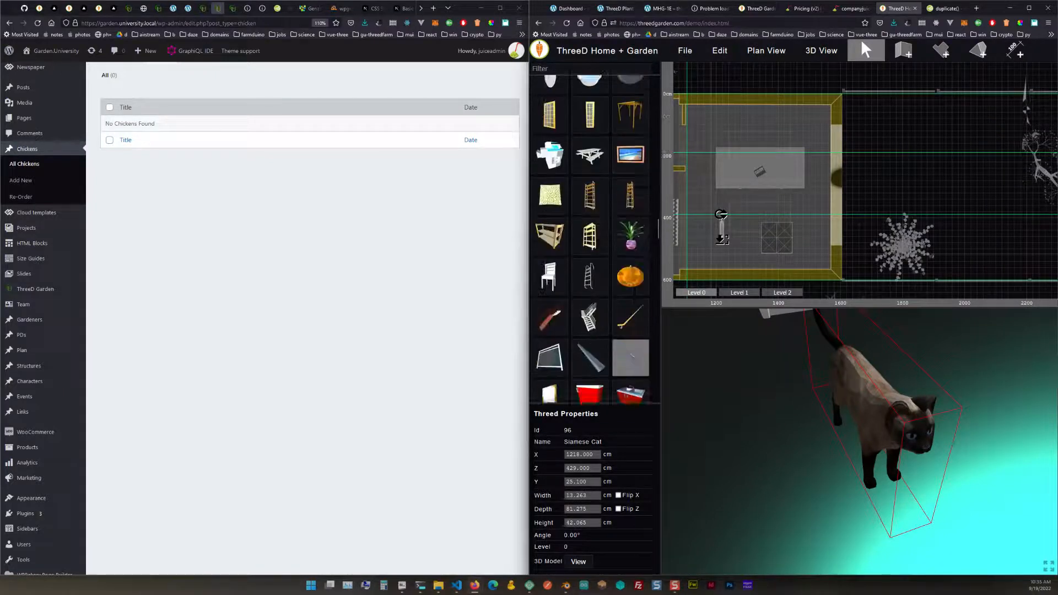
{"action": "left_click_drag", "start_coordinate": [630, 242], "coordinate": [733, 251]}
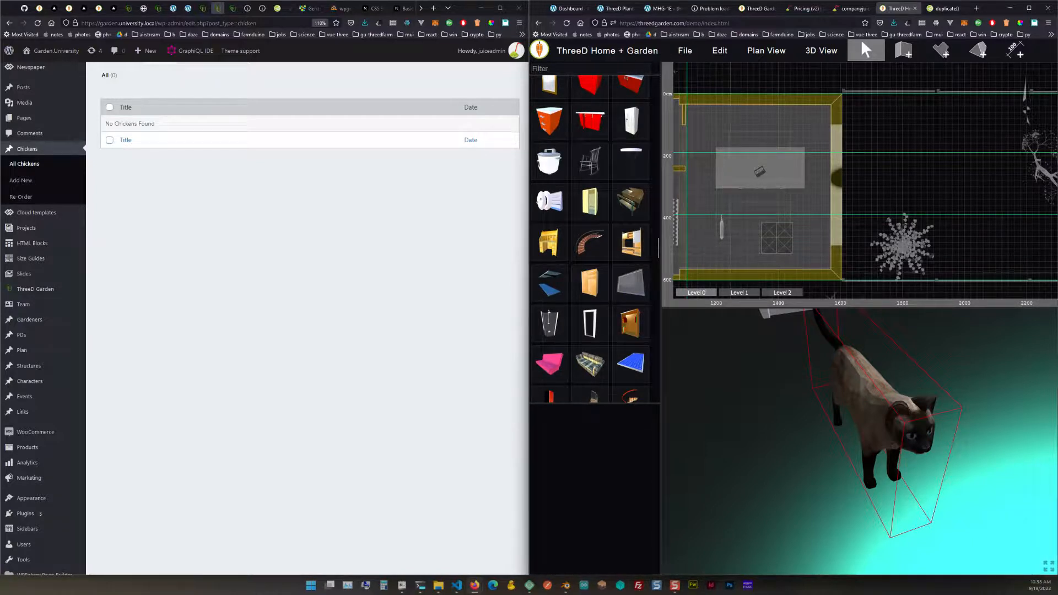
{"action": "scroll", "coordinate": [860, 441], "scroll_direction": "down", "scroll_amount": 3}
{"action": "scroll", "coordinate": [860, 441], "scroll_direction": "down", "scroll_amount": 5}
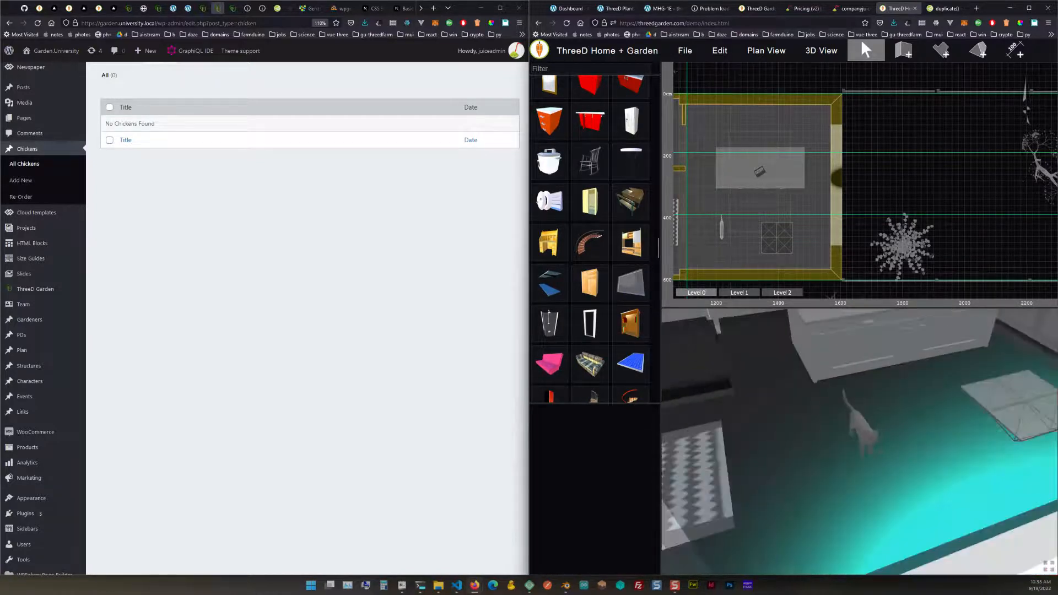
{"action": "scroll", "coordinate": [859, 436], "scroll_direction": "down", "scroll_amount": 5}
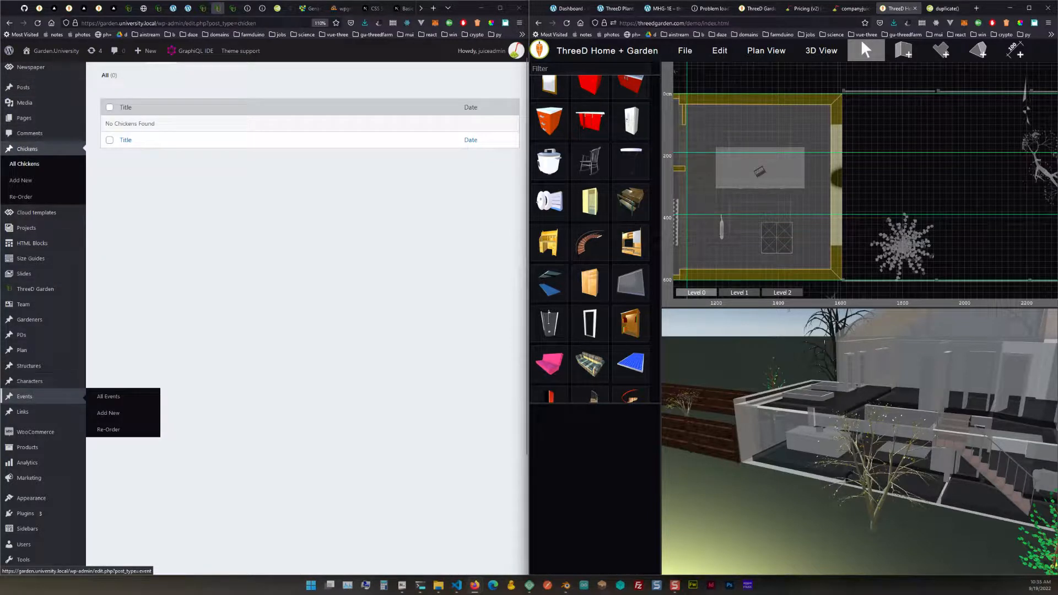
Open the home garden scene from the ThreeD Garden scenes in the WordPress admin and view its public page.
{"action": "mouse_move", "coordinate": [28, 447]}
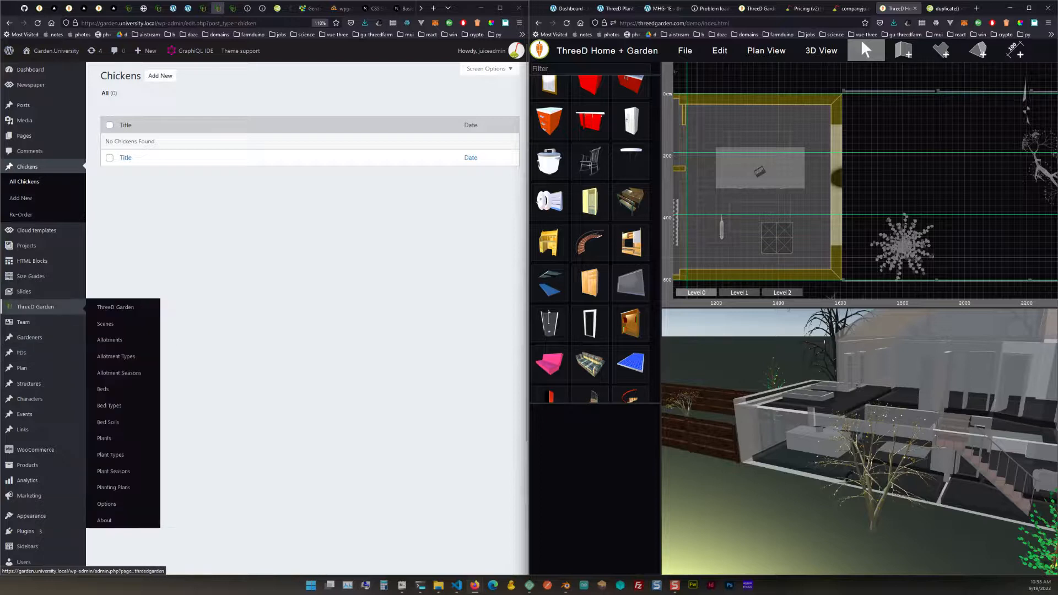
{"action": "left_click", "coordinate": [106, 323]}
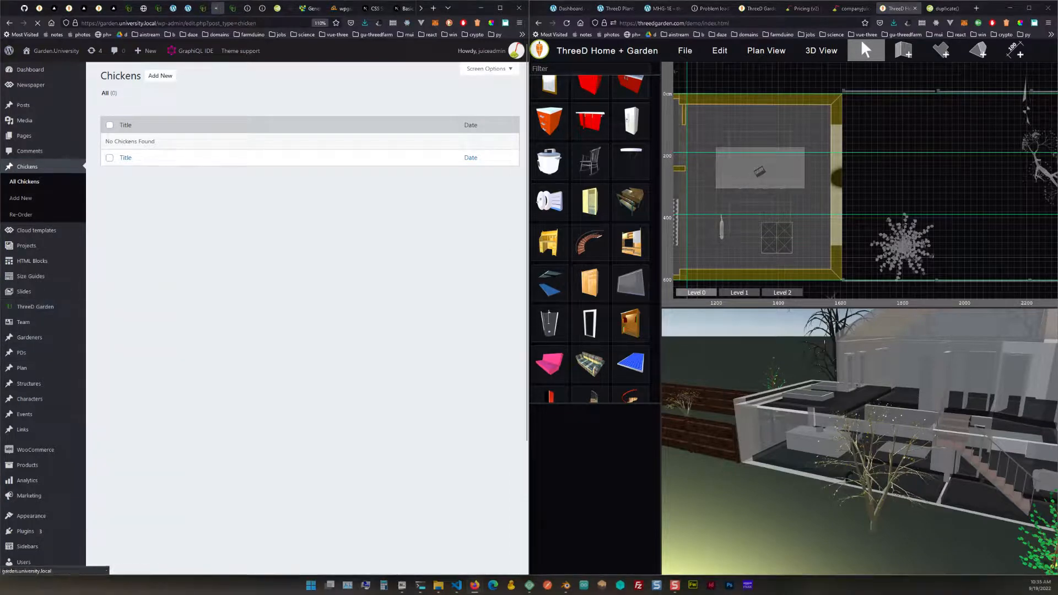
{"action": "left_click", "coordinate": [151, 143]}
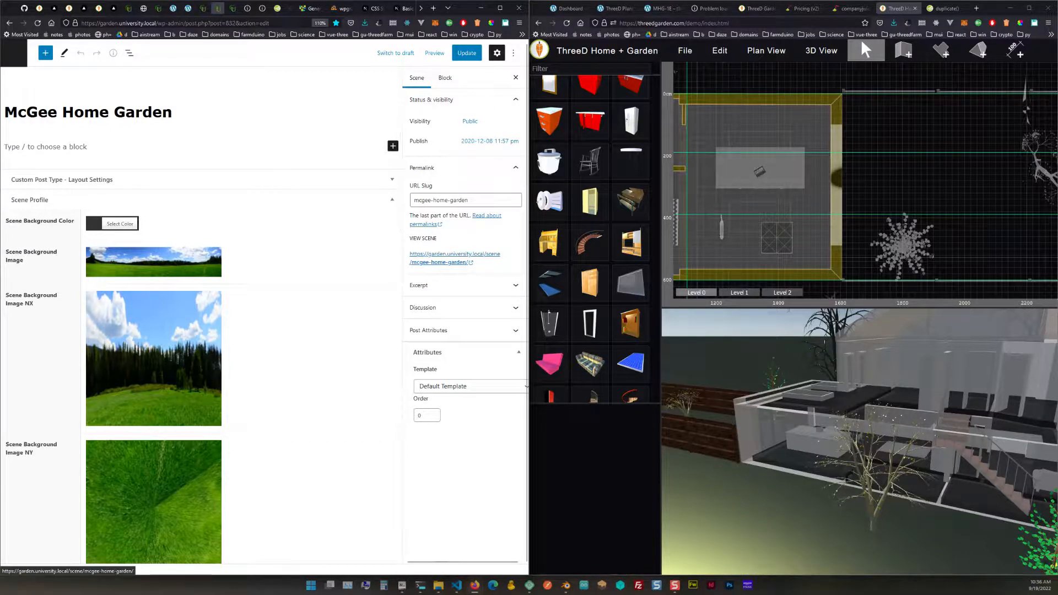
{"action": "left_click", "coordinate": [441, 254]}
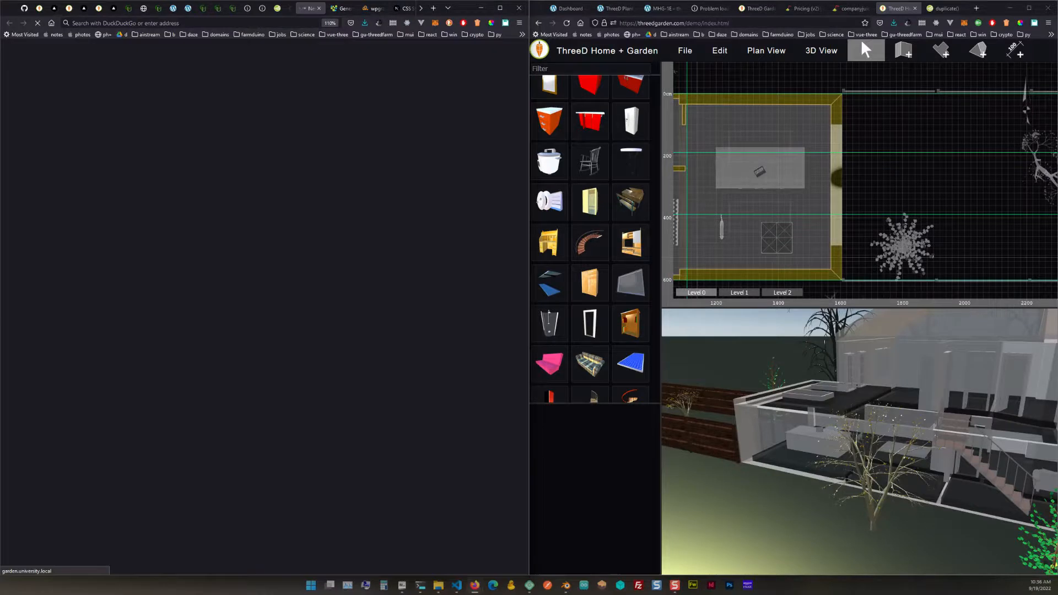